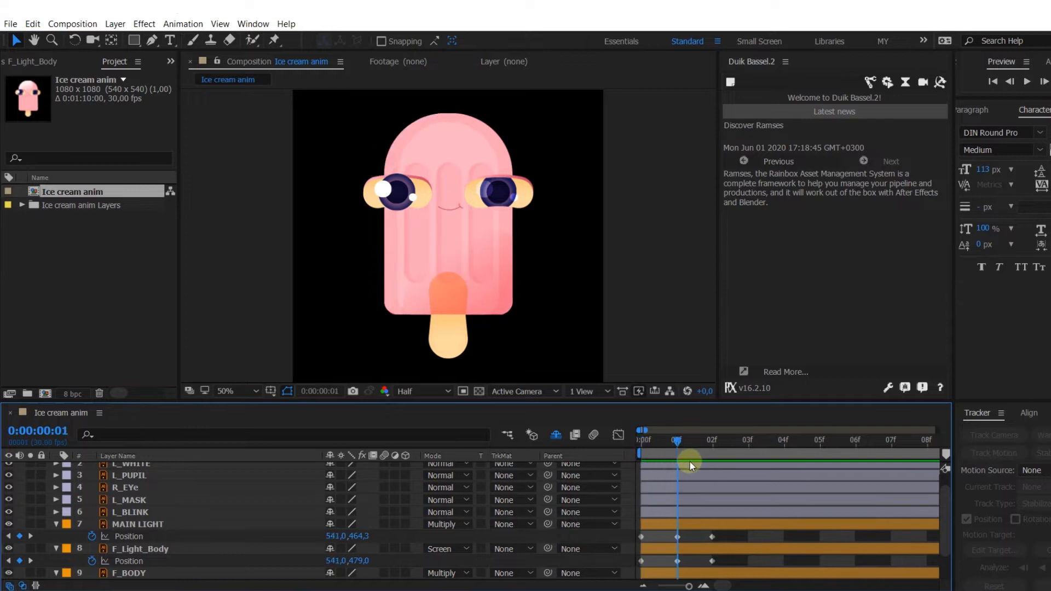
Duplicate the BODY layer beneath MAIN LIGHT, apply an alpha matte from MAIN LIGHT to the copy, and lock it.
click(479, 300)
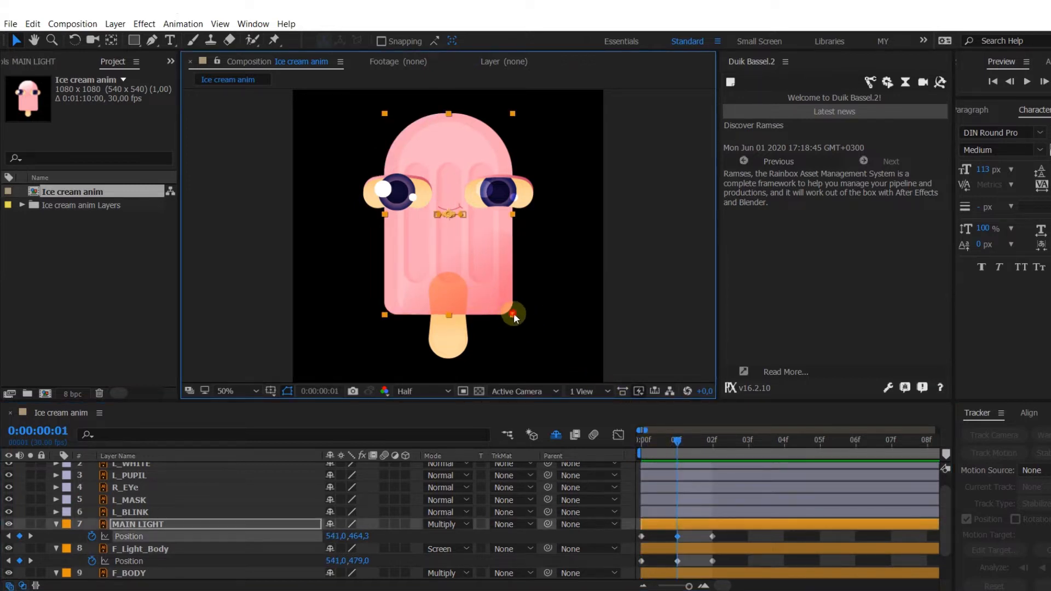
scroll(129, 561, down, 3)
click(129, 560)
key(ctrl+d)
drag(129, 561, 143, 511)
click(504, 511)
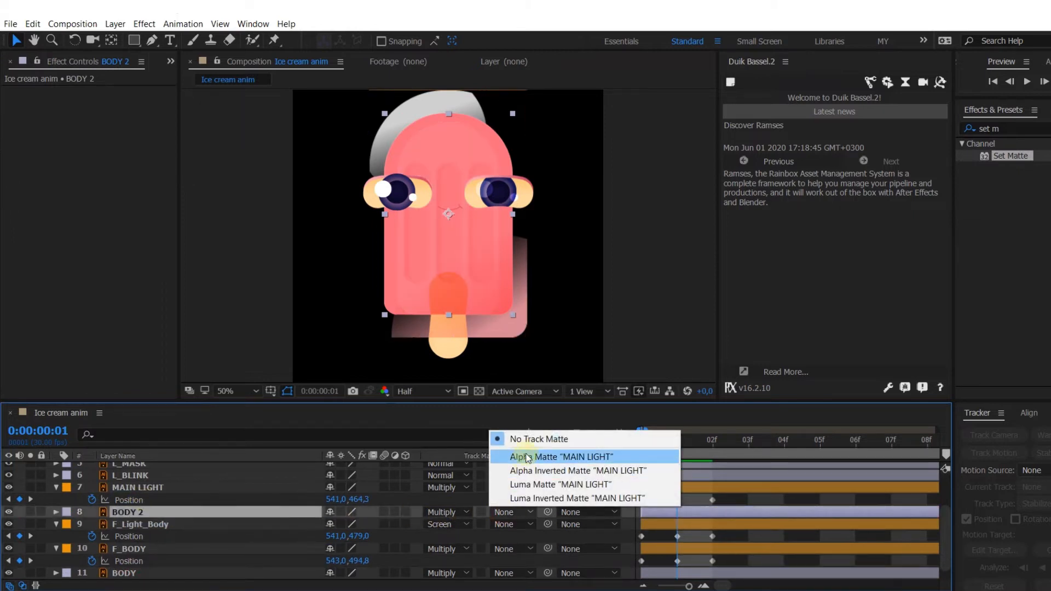
click(528, 457)
click(42, 512)
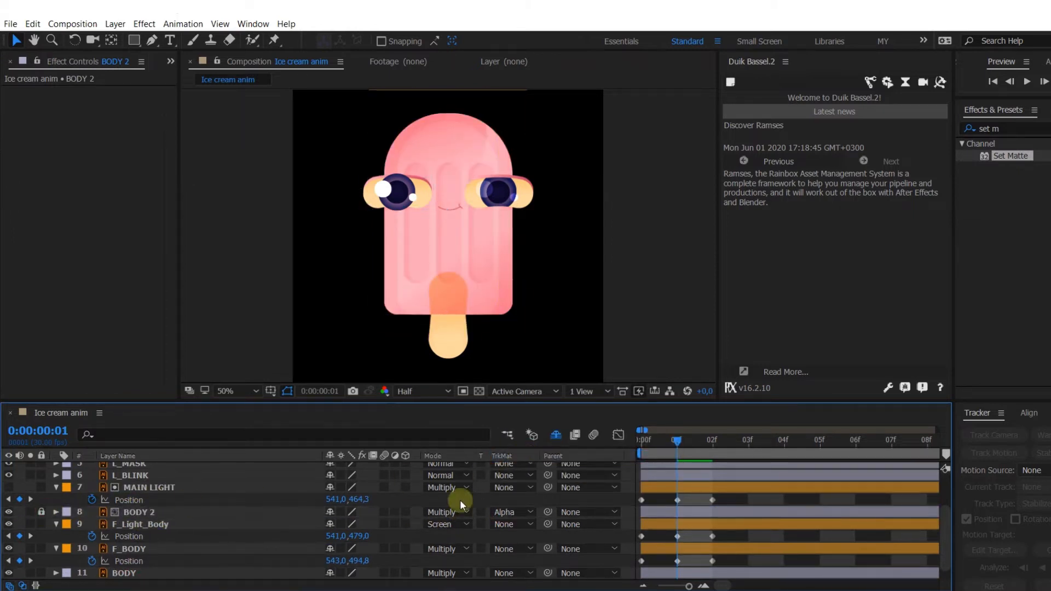
drag(642, 445, 679, 464)
Create a null object, place it centred below the mouth, and rename it EYE CNTRL.
right_click(577, 285)
click(595, 296)
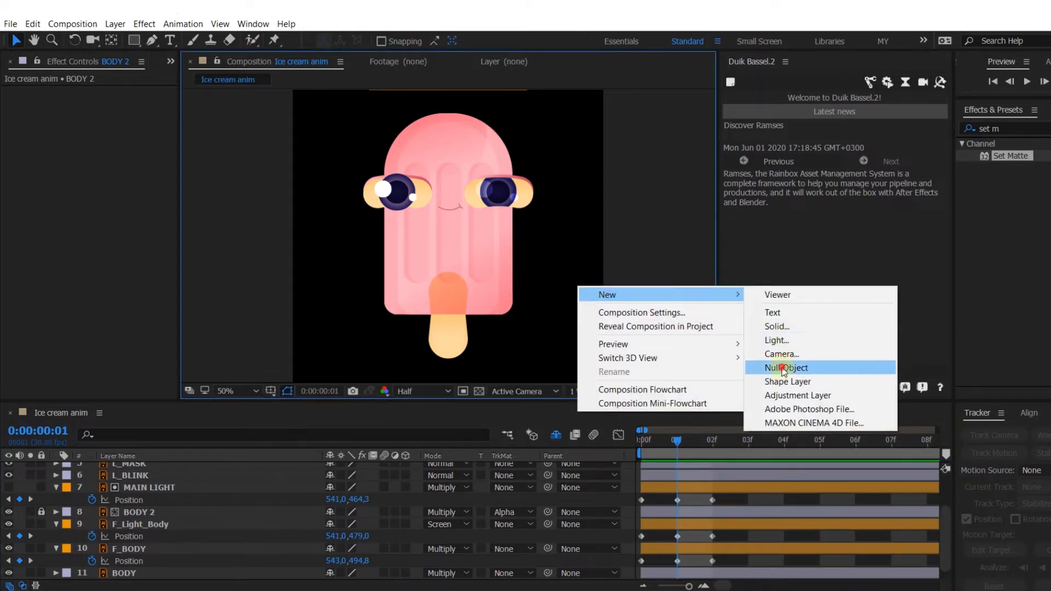
click(784, 367)
key(y)
mouse_move(452, 239)
mouse_down()
mouse_move(464, 252)
mouse_move(456, 194)
mouse_move(445, 235)
mouse_up()
key(v)
click(125, 472)
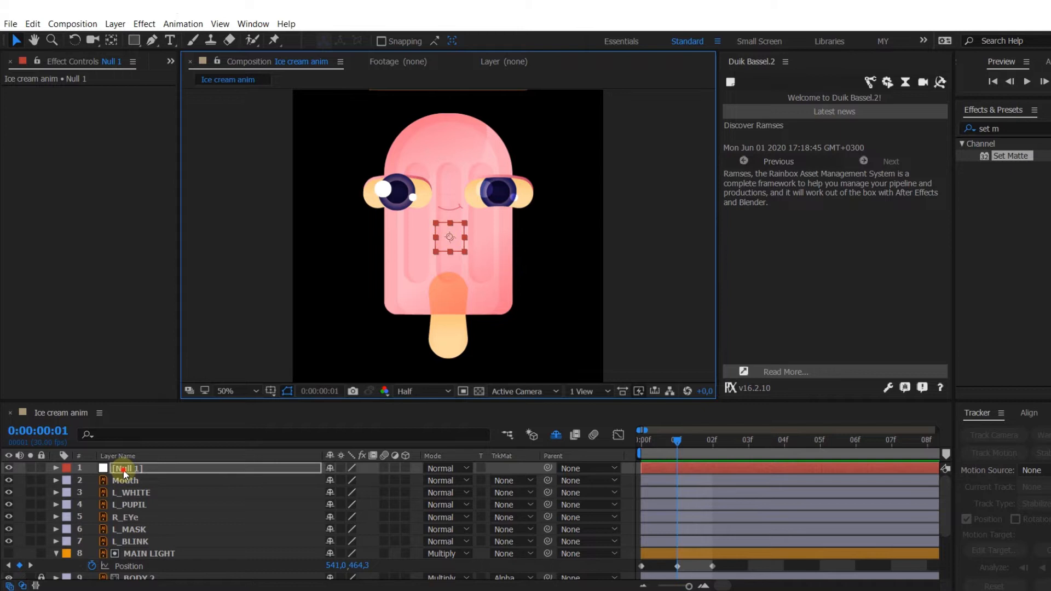
key(Return)
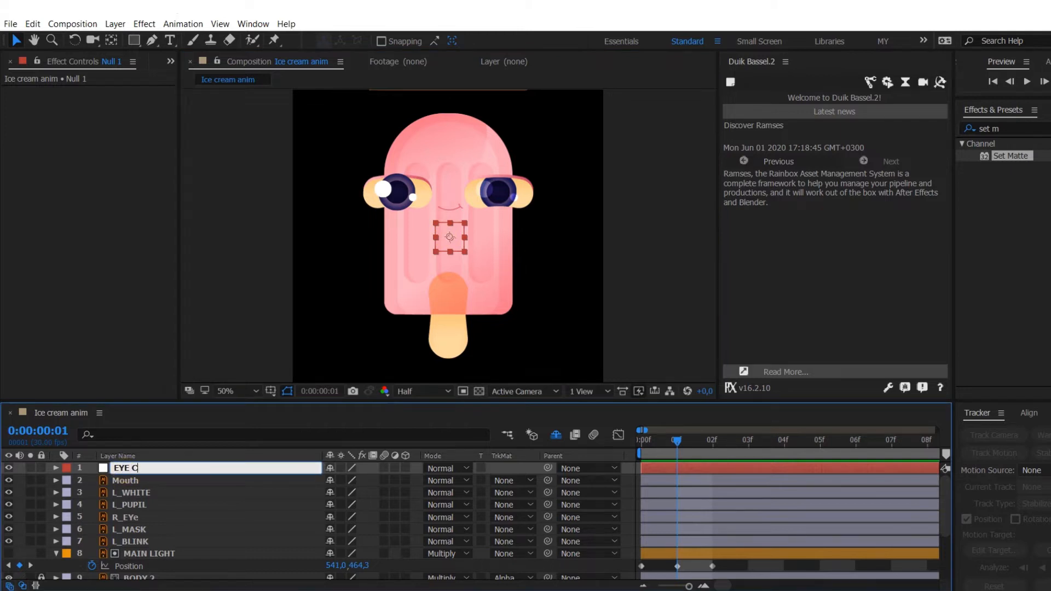
text(EYE CNTRL)
key(Return)
Parent all layers from Mouth through L_BLINK to the EYE CNTRL null.
click(126, 480)
shift+click(127, 541)
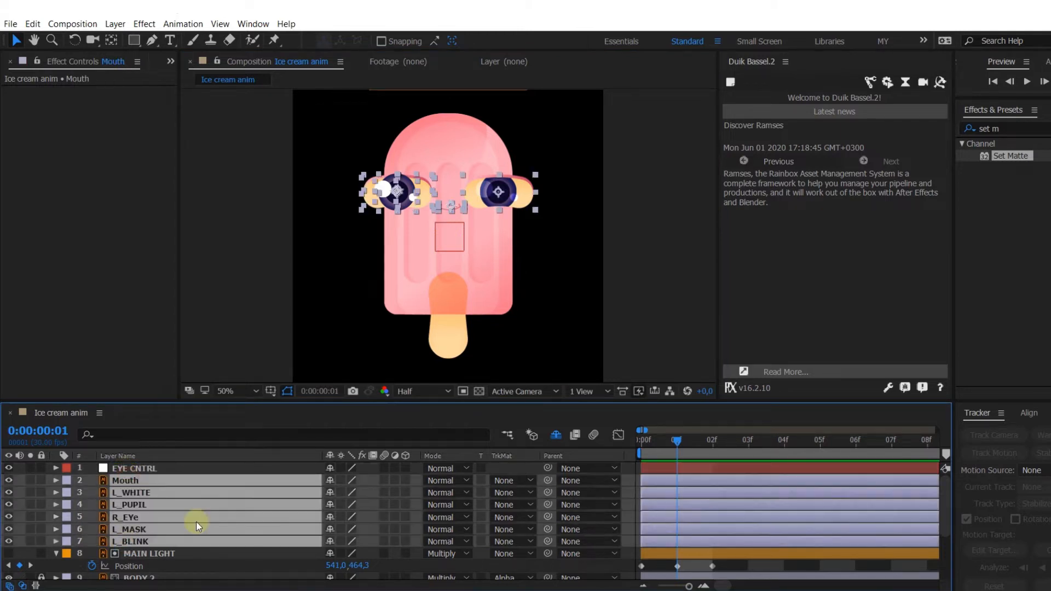
drag(548, 480, 134, 469)
Add Position keyframes to the EYE CNTRL null at frames 0, 1 and 2.
click(133, 469)
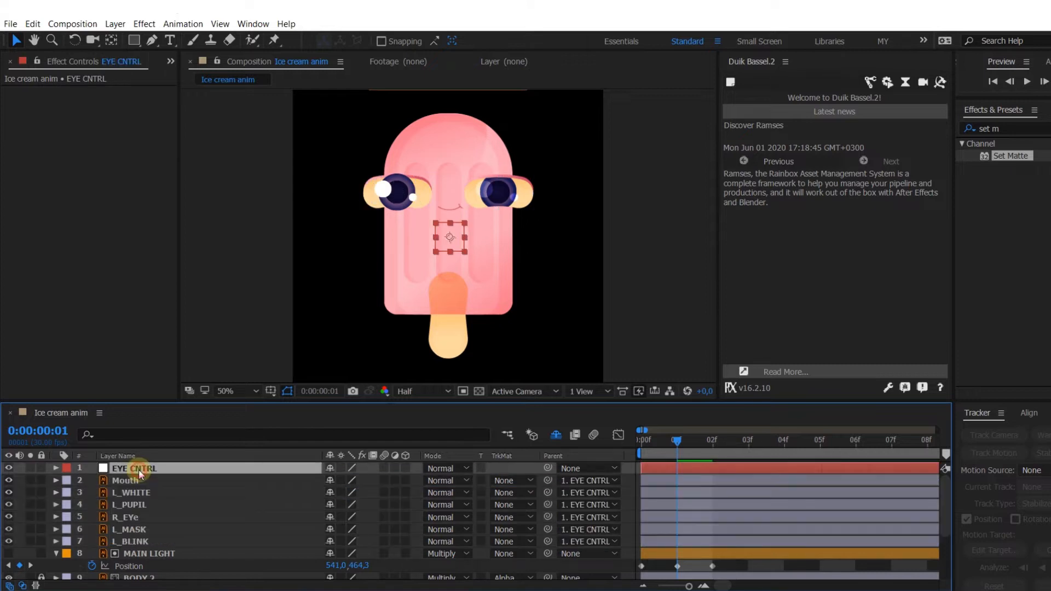
key(p)
click(92, 481)
drag(678, 442, 641, 442)
click(19, 480)
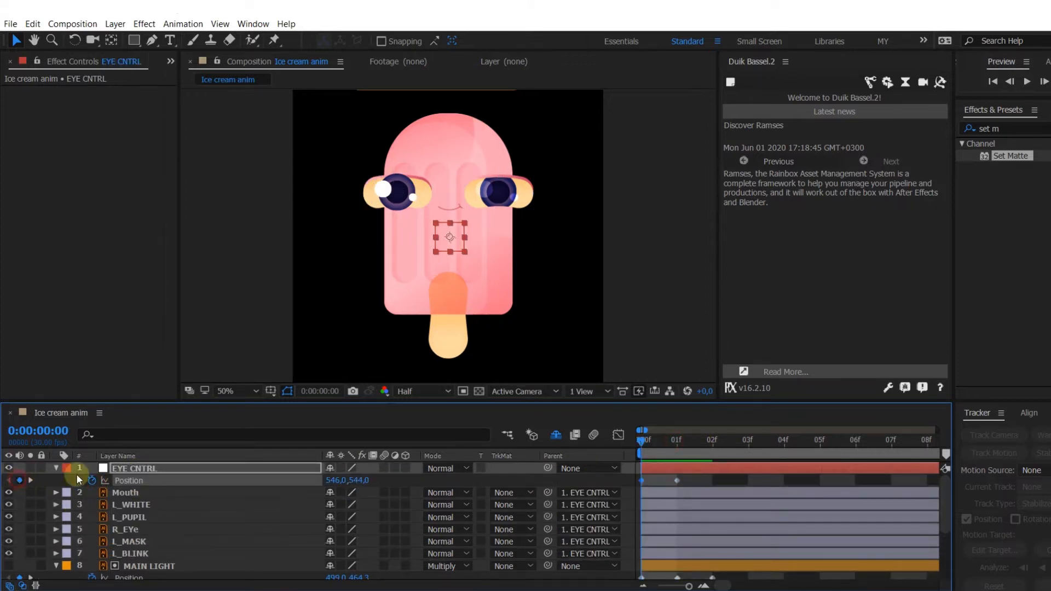
click(713, 443)
click(25, 481)
Set EYE CNTRL's horizontal position to about 503 at frame 0 and about 586 at frame 2, following the body's turn.
drag(677, 439, 641, 440)
drag(331, 480, 324, 481)
drag(677, 441, 624, 448)
drag(334, 481, 313, 483)
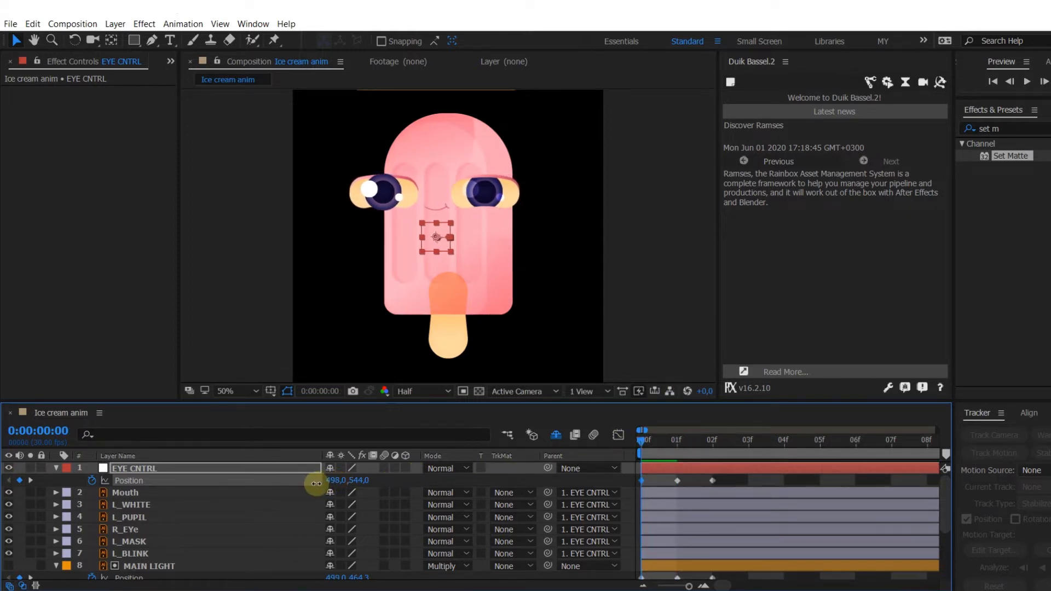
drag(674, 446, 635, 449)
drag(335, 480, 377, 497)
click(711, 441)
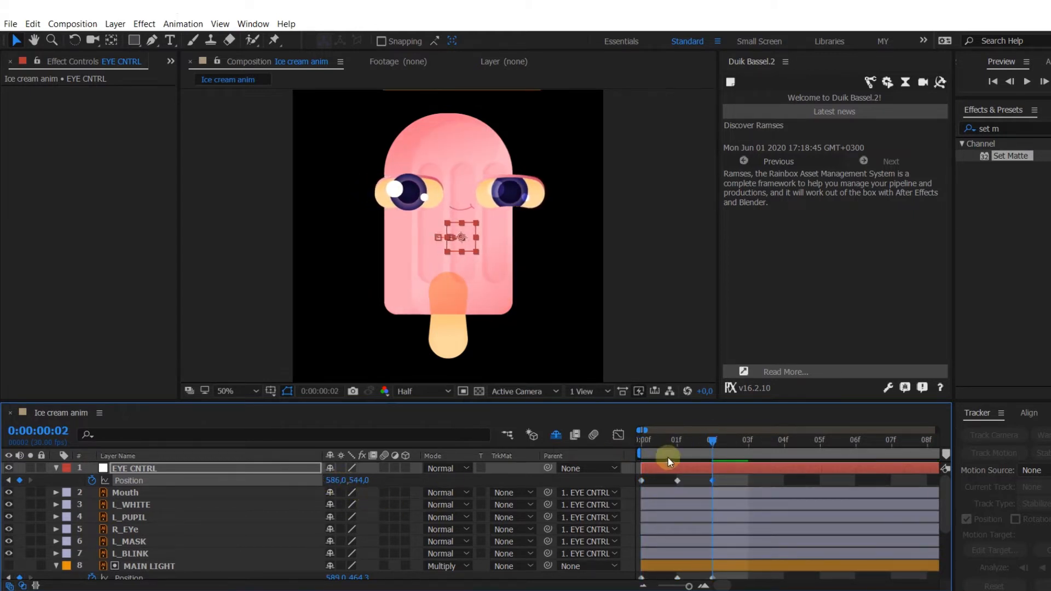
click(678, 446)
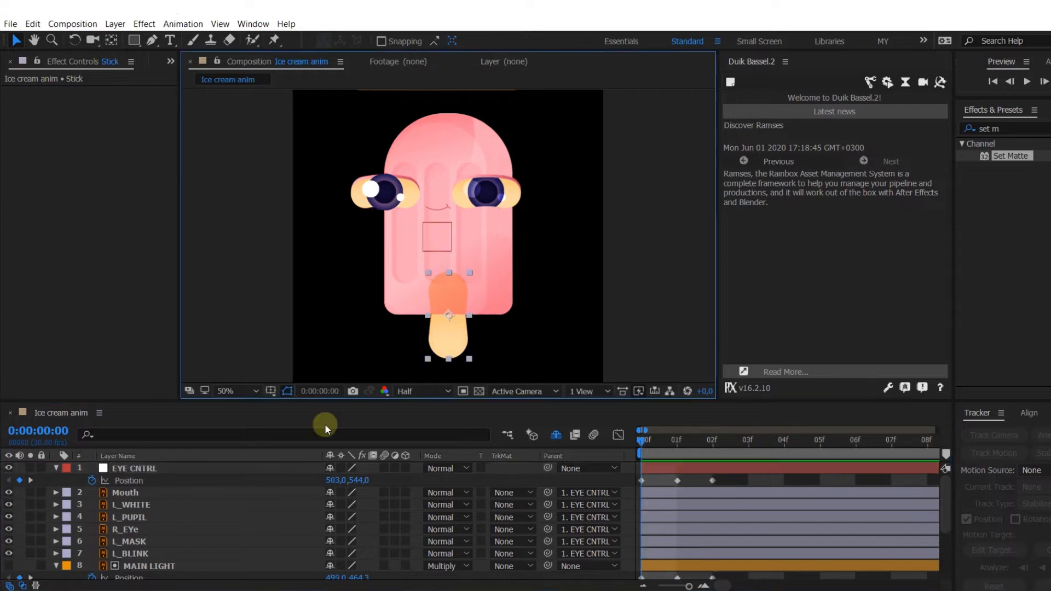
Add Scale keyframes to the Stick layer at frames 0, 1 and 2.
scroll(162, 551, down, 3)
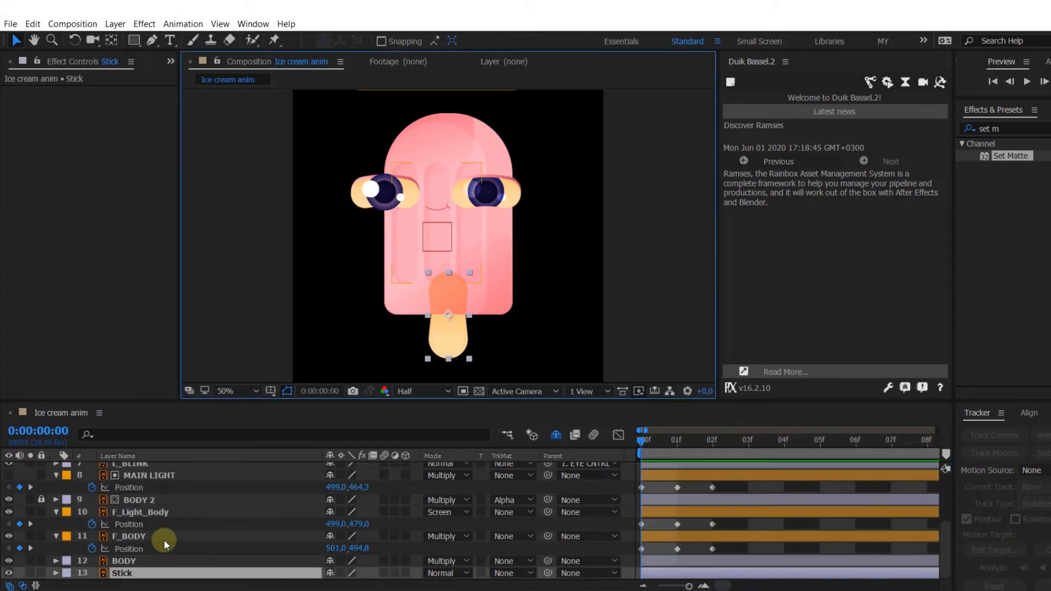
key(s)
click(92, 573)
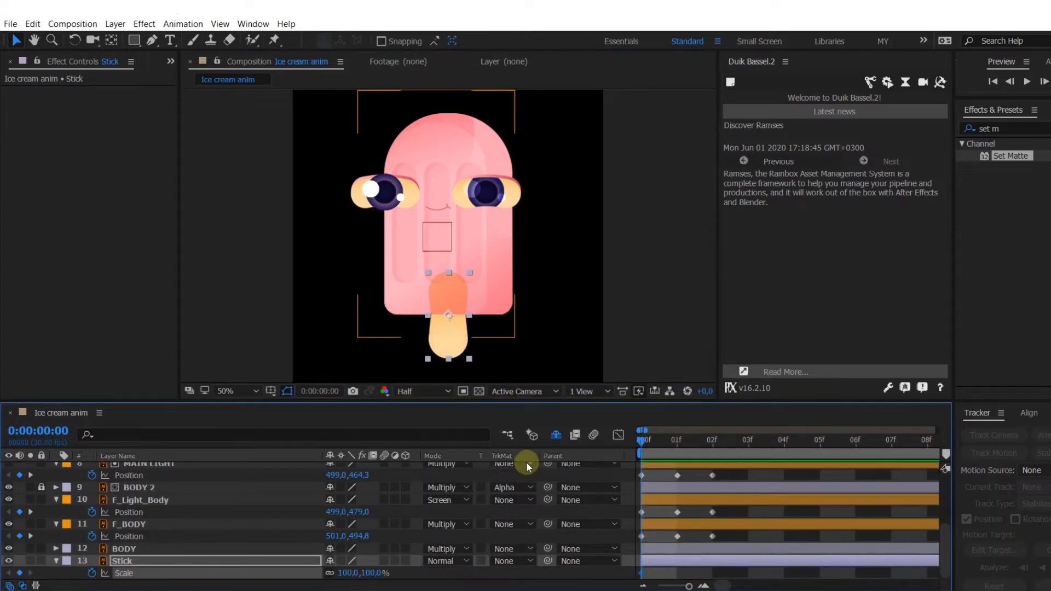
key(Page_Down)
click(19, 573)
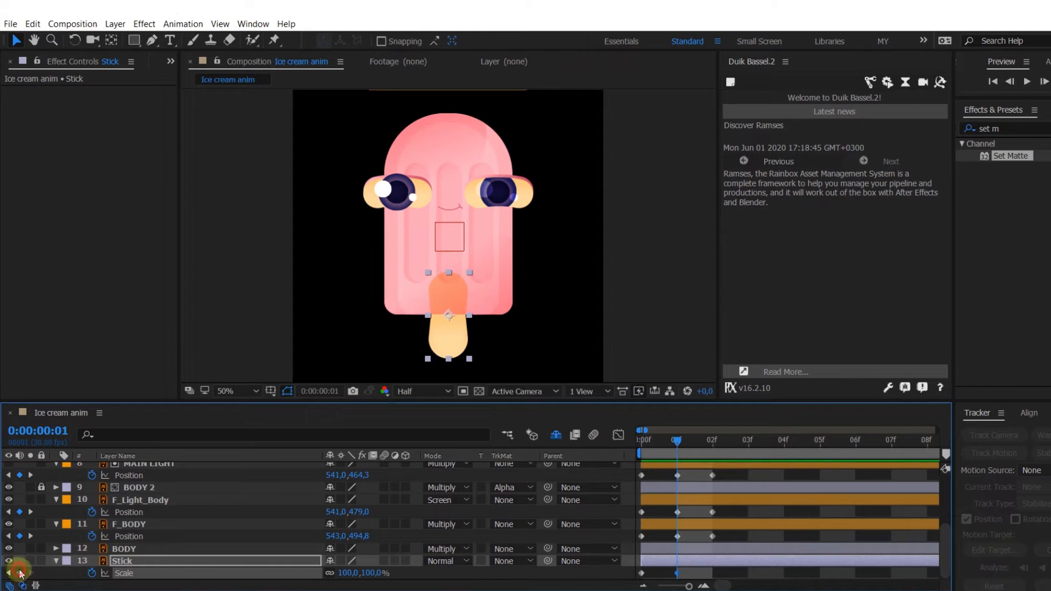
key(Page_Down)
Set the Stick's horizontal scale to 90% at frame 0 and adjust its horizontal scale at frame 2.
click(641, 440)
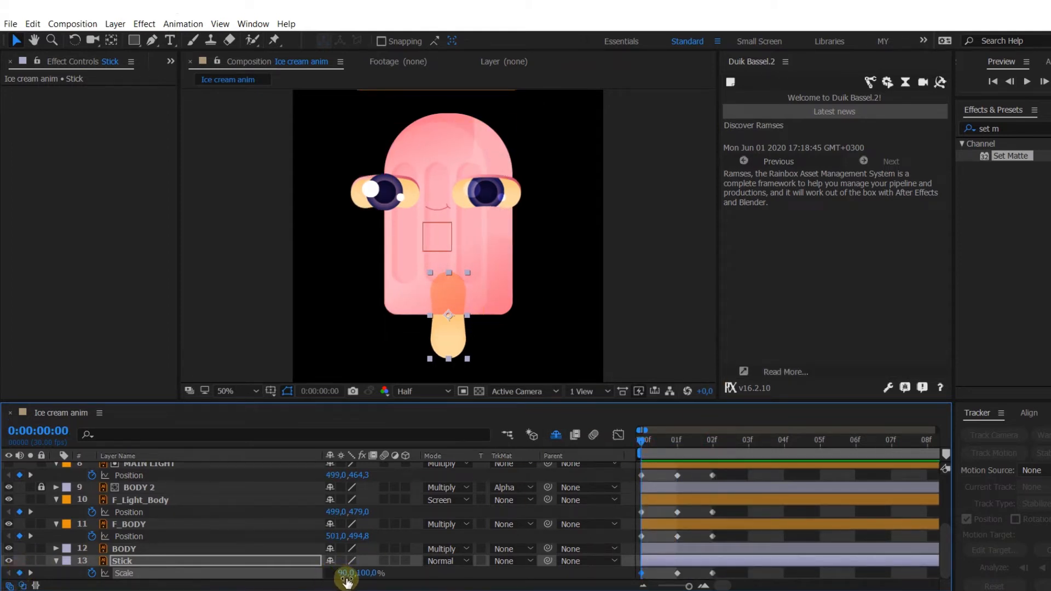
click(712, 441)
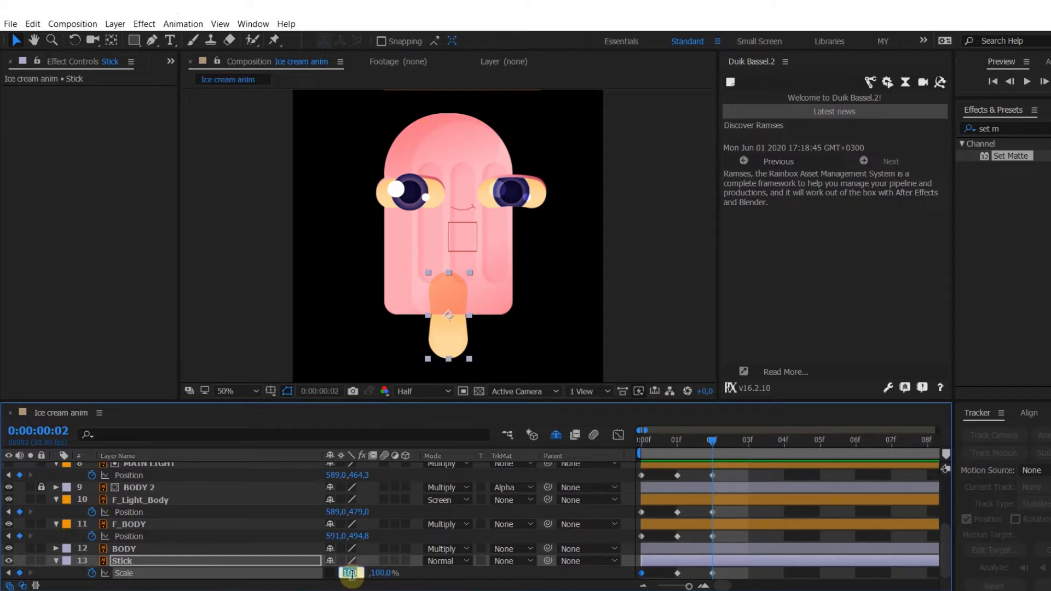
drag(641, 442, 704, 459)
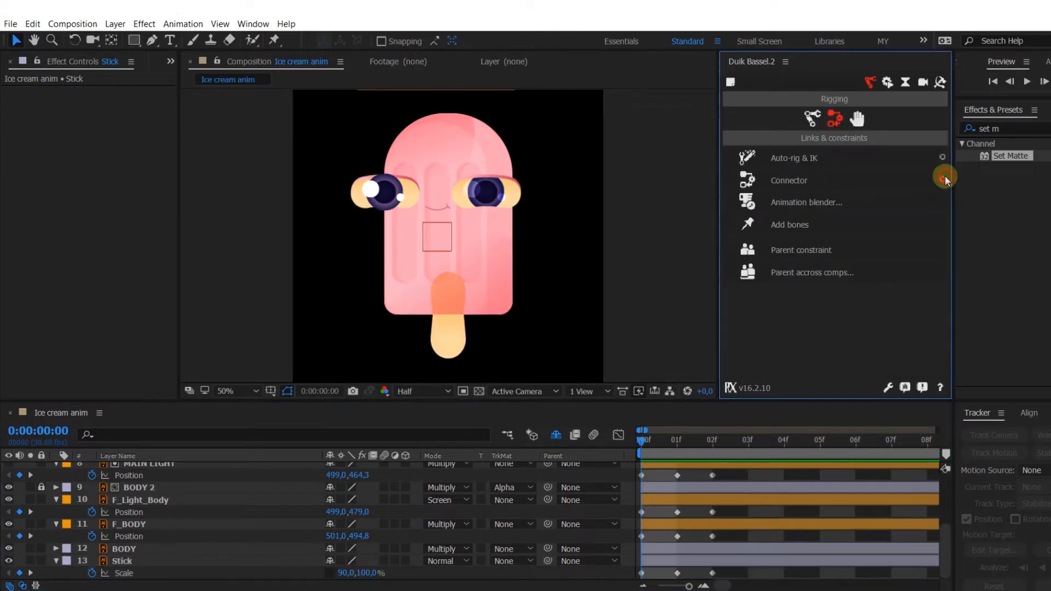
Create a Duik slider connector and place its controller beside the ice cream's upper right side.
click(945, 175)
click(805, 158)
drag(459, 241, 558, 139)
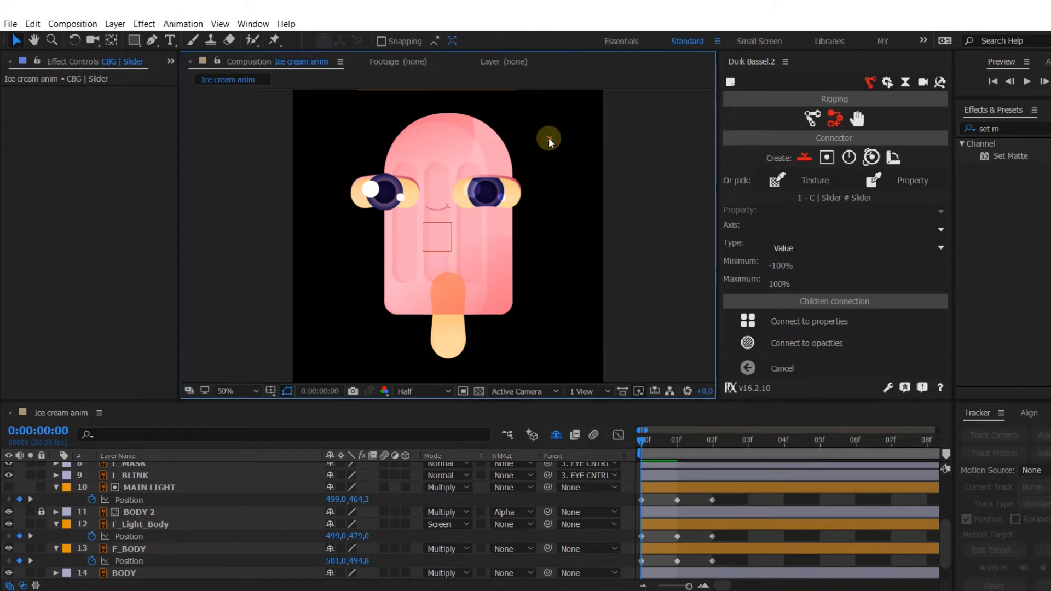
click(550, 138)
Change the slider controller's Slider color to white.
click(19, 104)
click(18, 152)
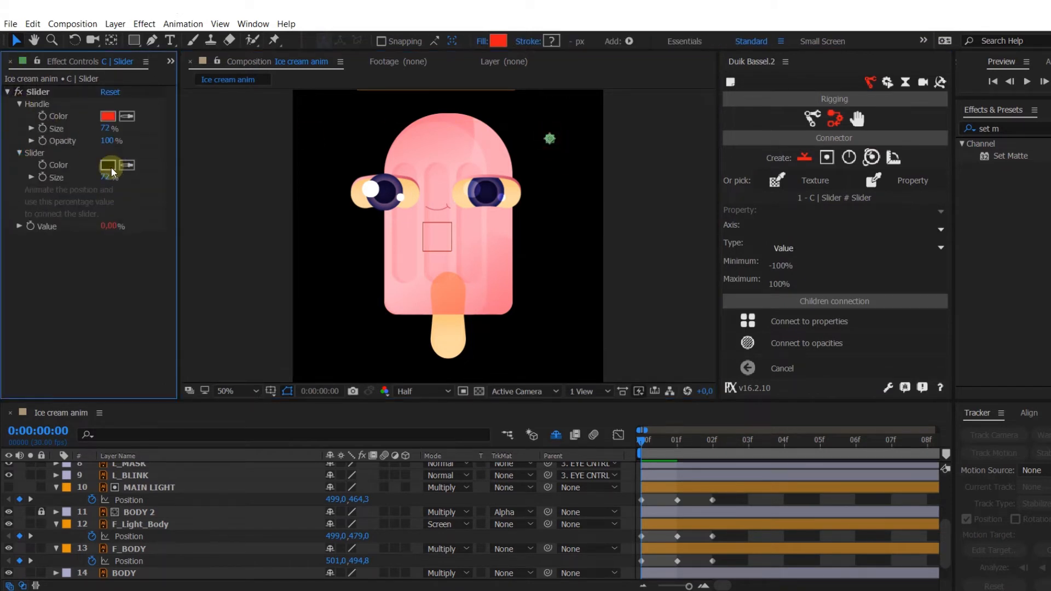
click(108, 165)
drag(52, 214, 14, 186)
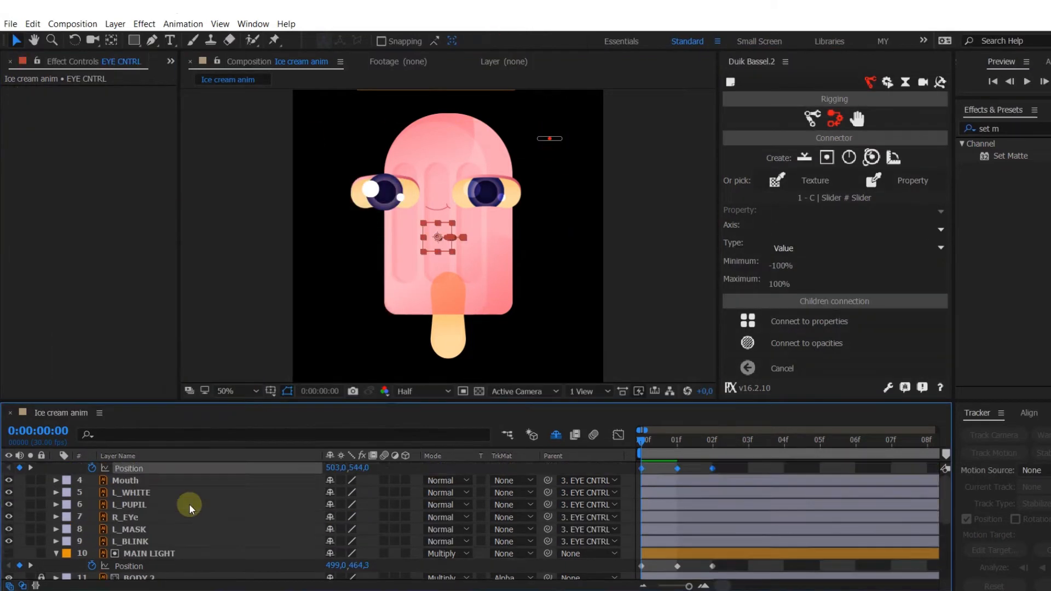
Connect the Position of EYE CNTRL, MAIN LIGHT, F_Light_Body and F_BODY and the Stick's Scale to the slider, and test it.
scroll(189, 505, down, 3)
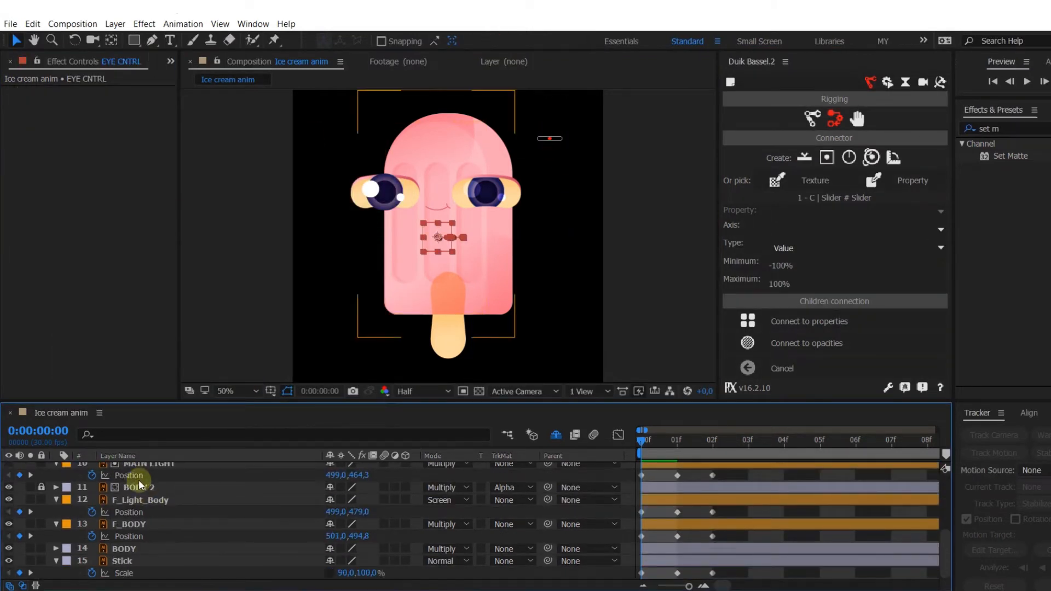
shift+click(137, 475)
shift+click(126, 513)
shift+click(126, 537)
shift+click(125, 572)
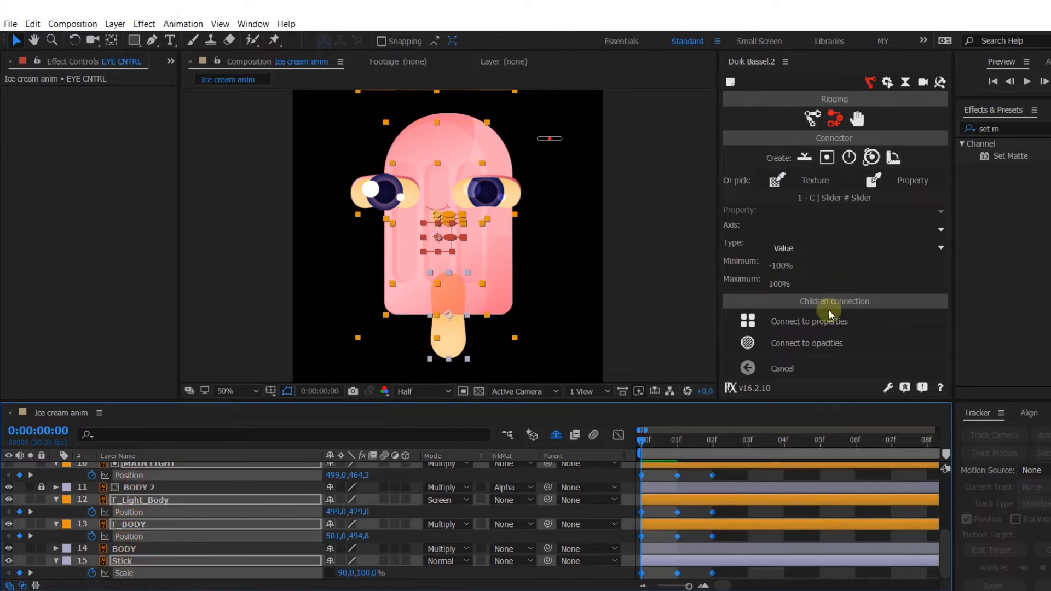
click(819, 324)
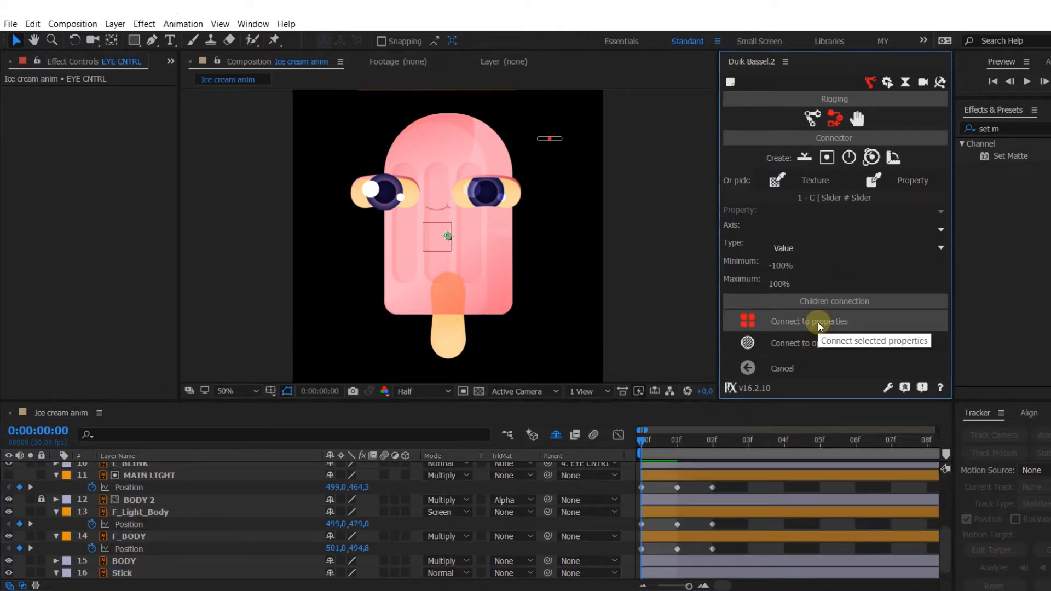
click(549, 138)
mouse_move(549, 138)
mouse_down()
mouse_move(558, 144)
mouse_move(550, 139)
mouse_up()
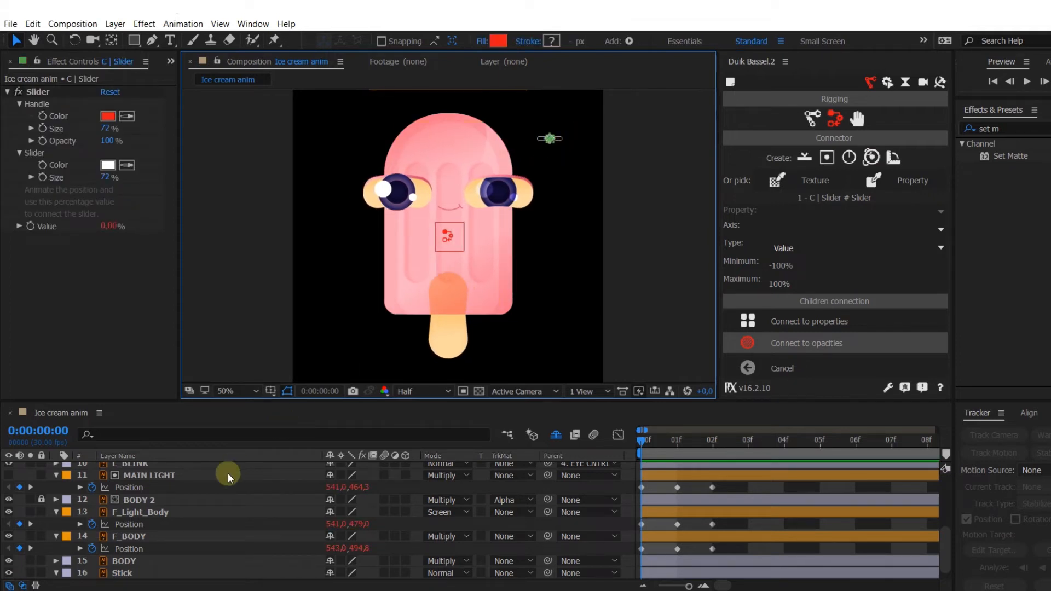
Hide the connector's top layer from view and the layer list, and rename the slider controller BODY ROT.
scroll(222, 492, up, 5)
click(148, 474)
click(9, 468)
click(332, 468)
click(183, 469)
key(Return)
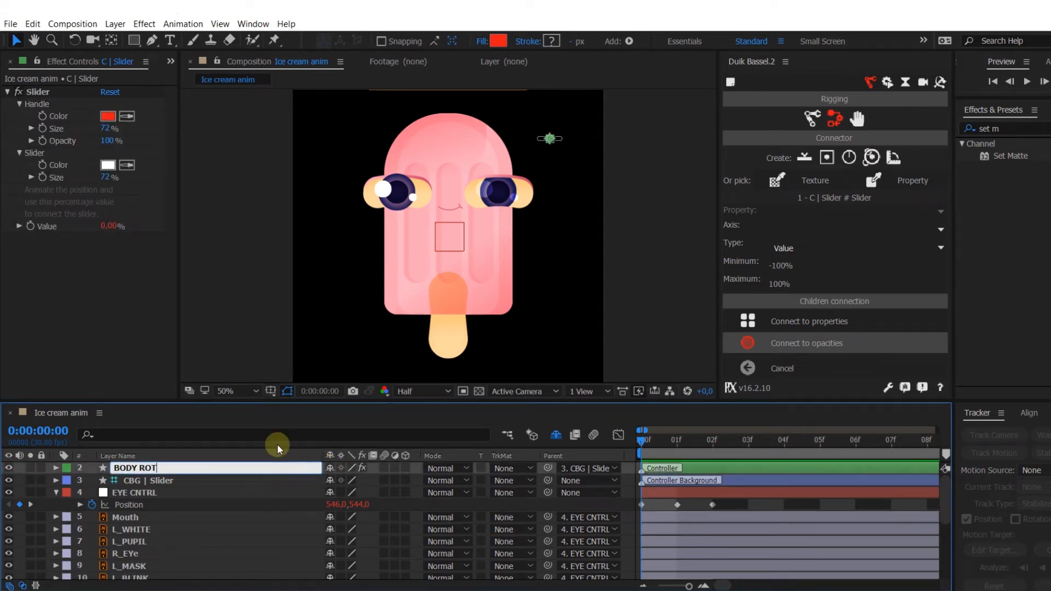
key(Return)
Create a second null object, place it between the eyes, and parent the L_PUPIL layer to it.
right_click(553, 235)
mouse_move(572, 239)
click(611, 310)
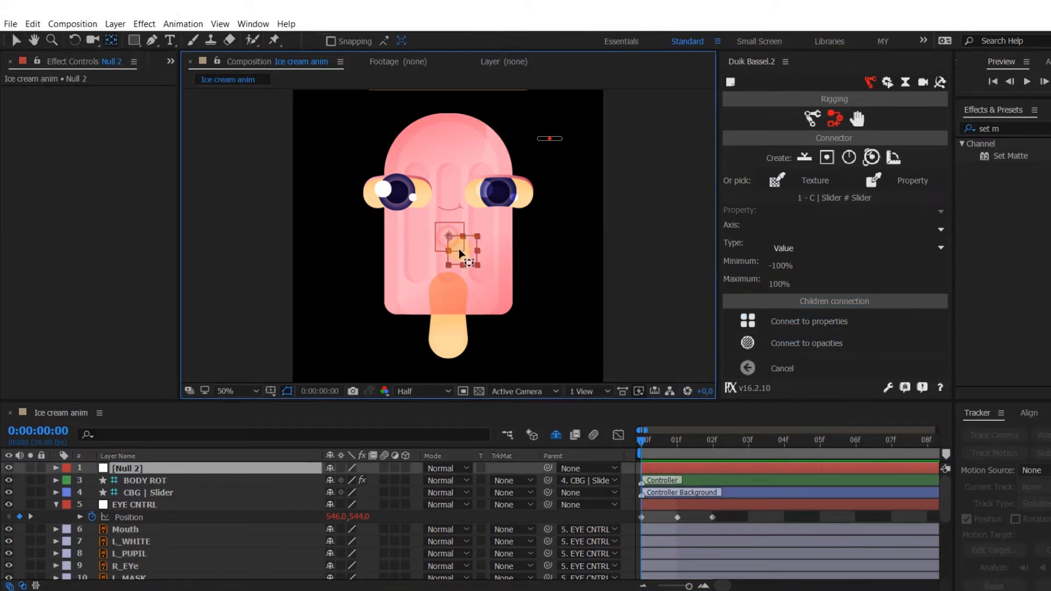
key(Return)
drag(457, 249, 447, 192)
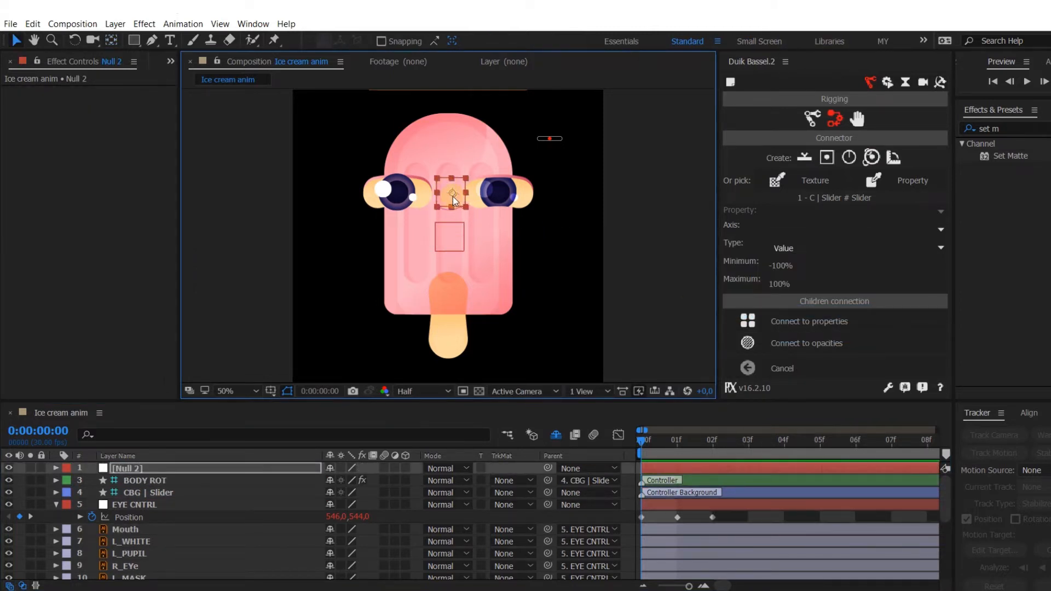
key(y)
key(v)
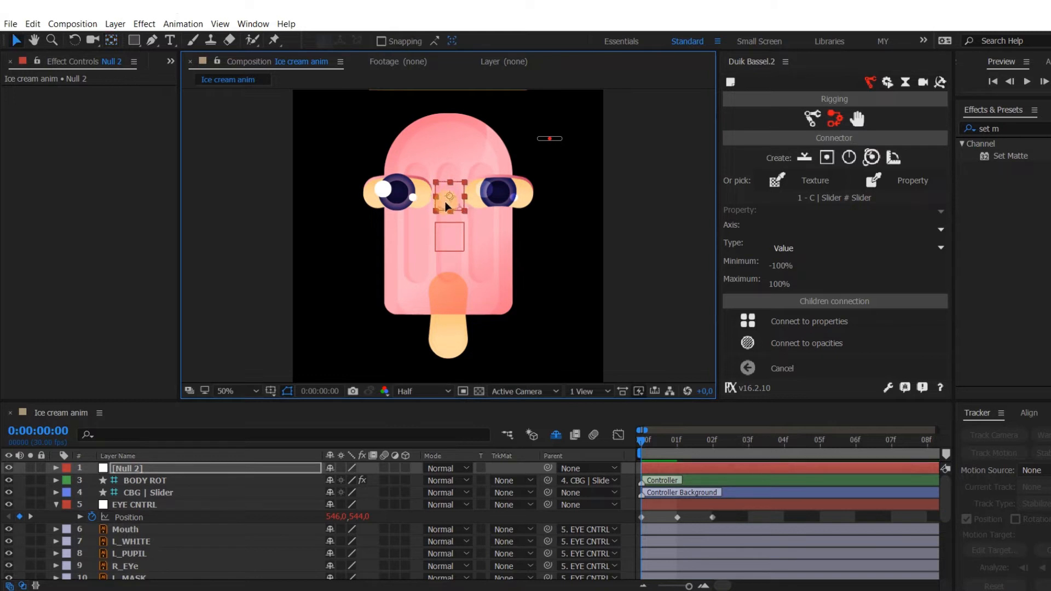
click(132, 554)
drag(548, 553, 136, 471)
Keyframe Null 2's Position at frames 0, 1 and 2, and separate it into X and Y dimensions.
click(137, 471)
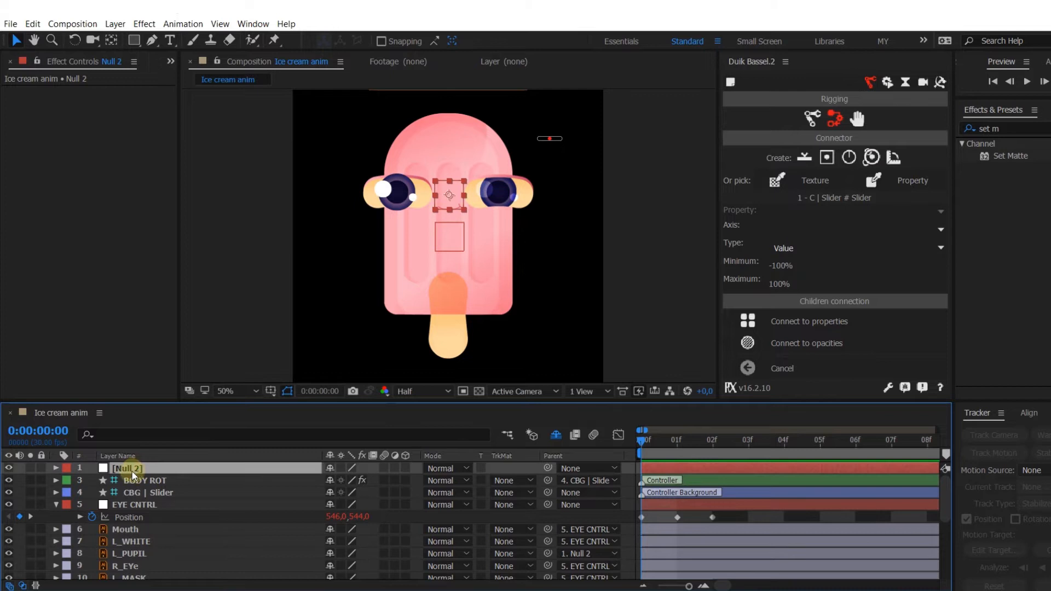
key(alt+shift+p)
click(678, 440)
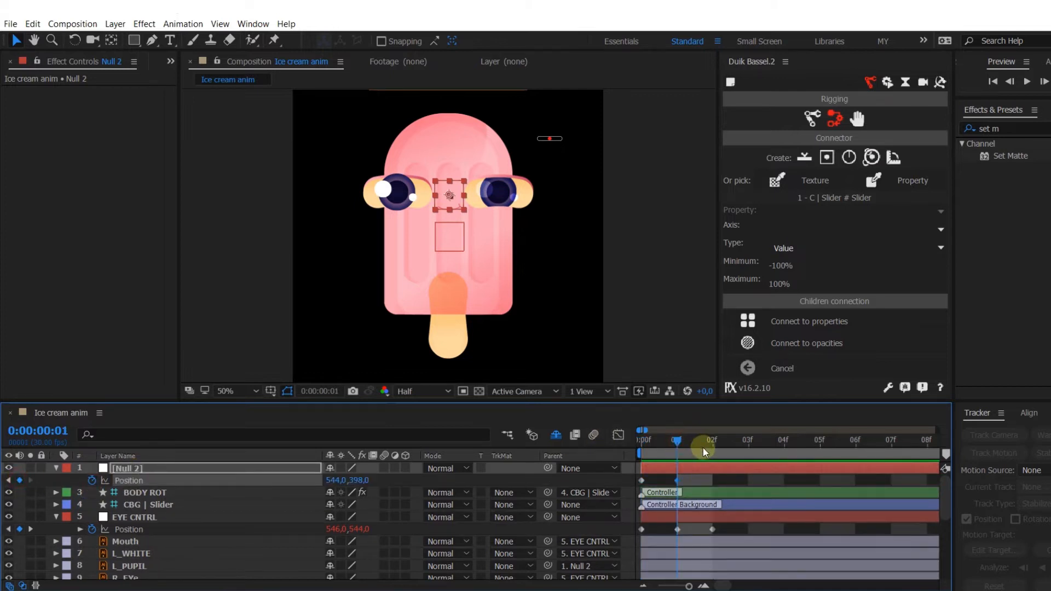
click(704, 448)
right_click(112, 485)
click(159, 377)
Offset Null 2's X and Y Position in opposite directions at frames 0 and 2, leaving the frame 1 keyframe centred.
click(657, 450)
drag(336, 480, 387, 488)
key(Page_Down)
key(Page_Down)
drag(684, 445, 605, 460)
mouse_move(336, 492)
mouse_down()
mouse_move(312, 494)
mouse_move(356, 497)
mouse_up()
click(712, 440)
click(344, 499)
drag(677, 440, 673, 464)
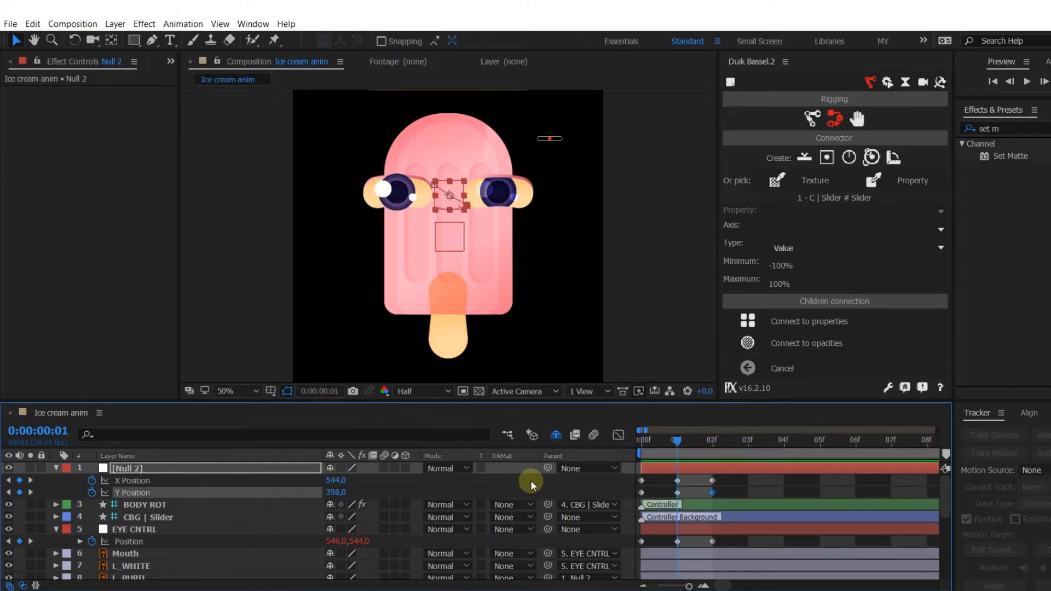
Duplicate the L_WHITE, L_PUPIL, L_MASK and L_BLINK layers and give the copies a green label.
scroll(131, 526, down, 3)
click(131, 528)
scroll(131, 527, down, 3)
shift+click(141, 542)
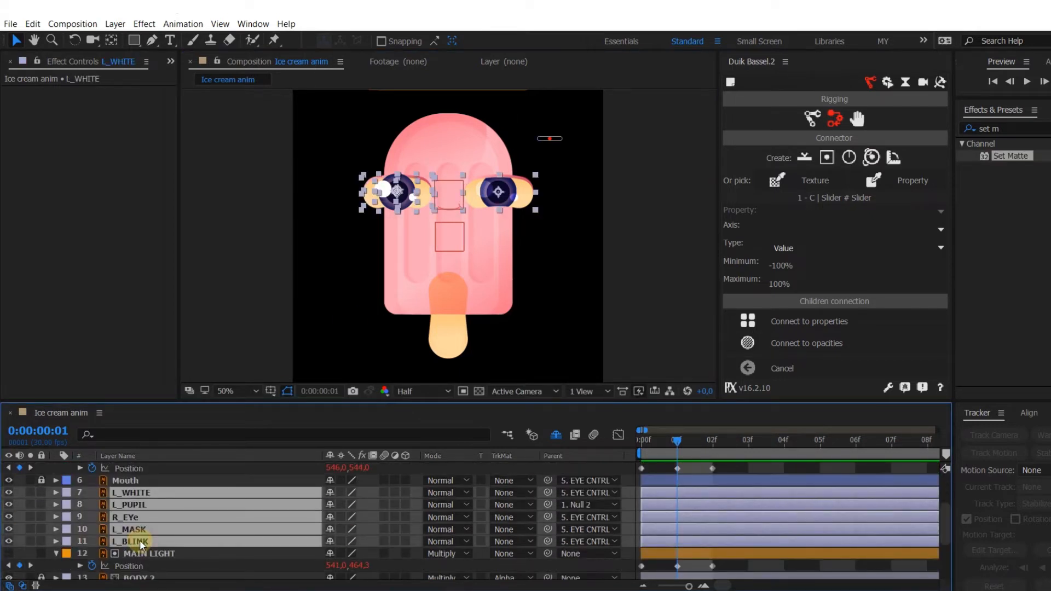
ctrl+click(124, 515)
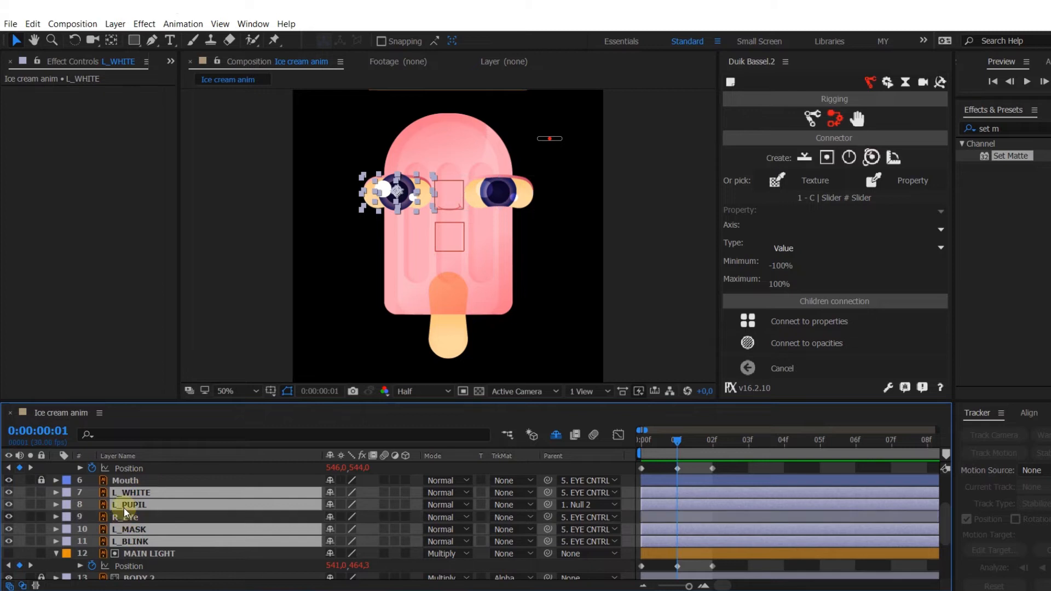
key(ctrl+d)
click(67, 492)
click(94, 393)
Move the duplicated eye layers horizontally onto the ice cream's other eye, then select the original L_WHITE layer.
drag(425, 195, 528, 196)
click(609, 469)
drag(650, 442, 678, 440)
click(386, 192)
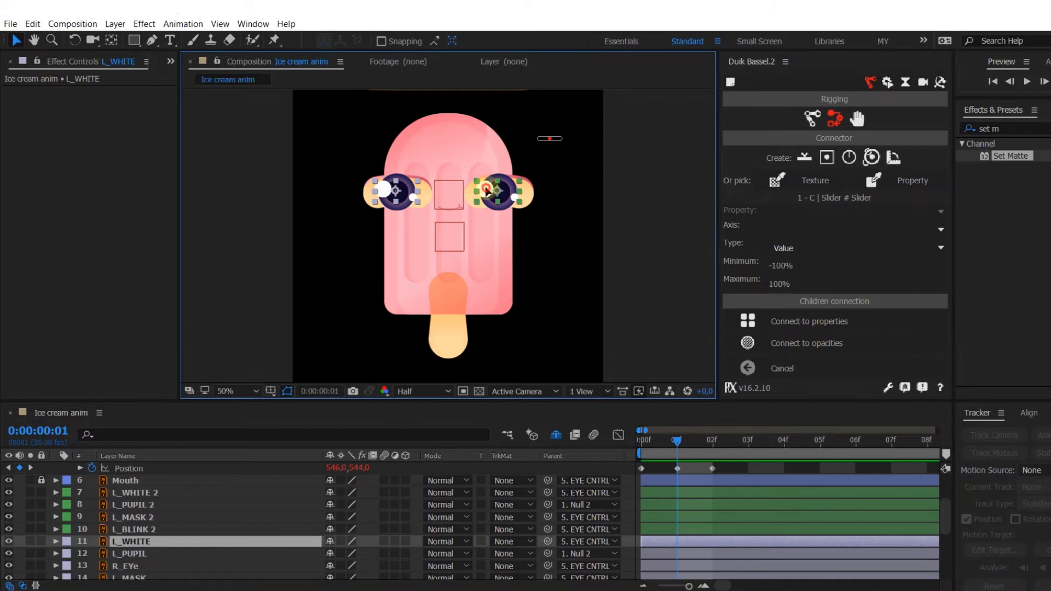
Set the blending mode of the L_WHITE and L_WHITE 2 layers to Overlay.
shift+click(487, 191)
click(446, 492)
click(493, 321)
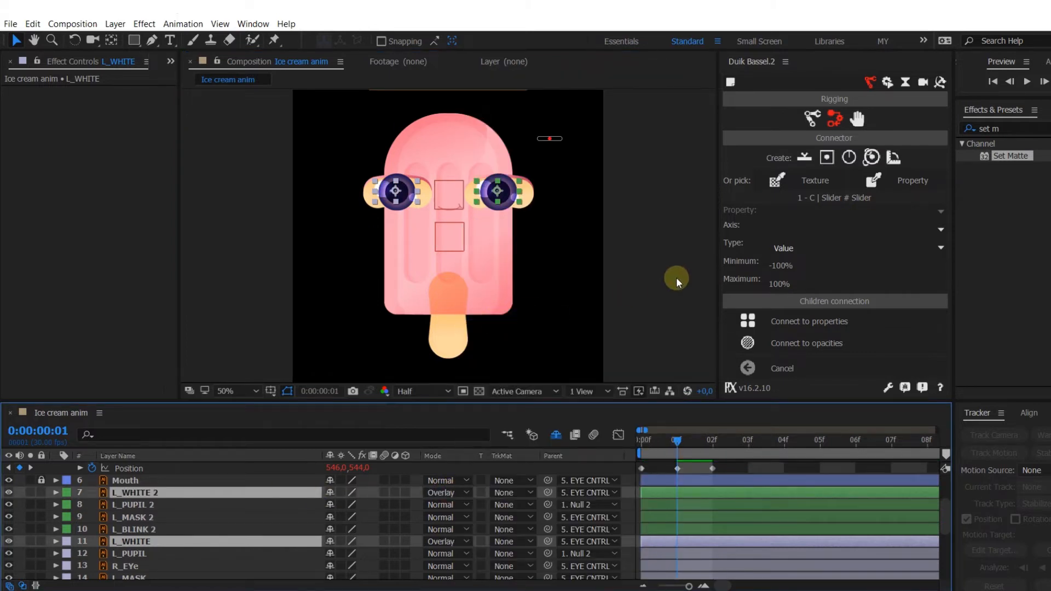
click(638, 295)
Create a Duik 2D slider controller at frame 1 and rename its controller layer as Eye POS.
drag(639, 440, 677, 439)
click(655, 237)
click(871, 157)
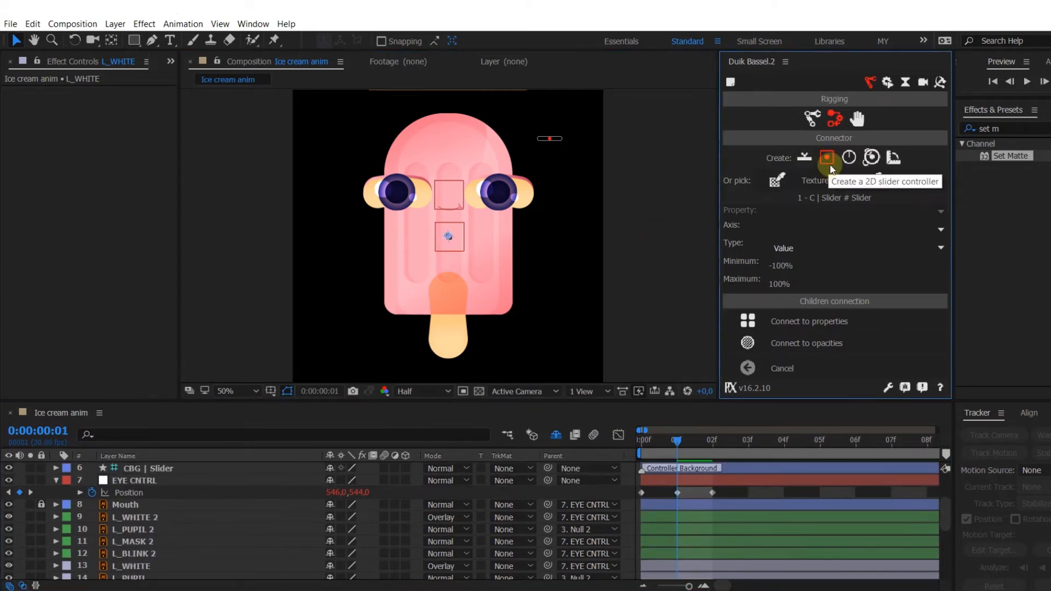
click(152, 469)
key(Return)
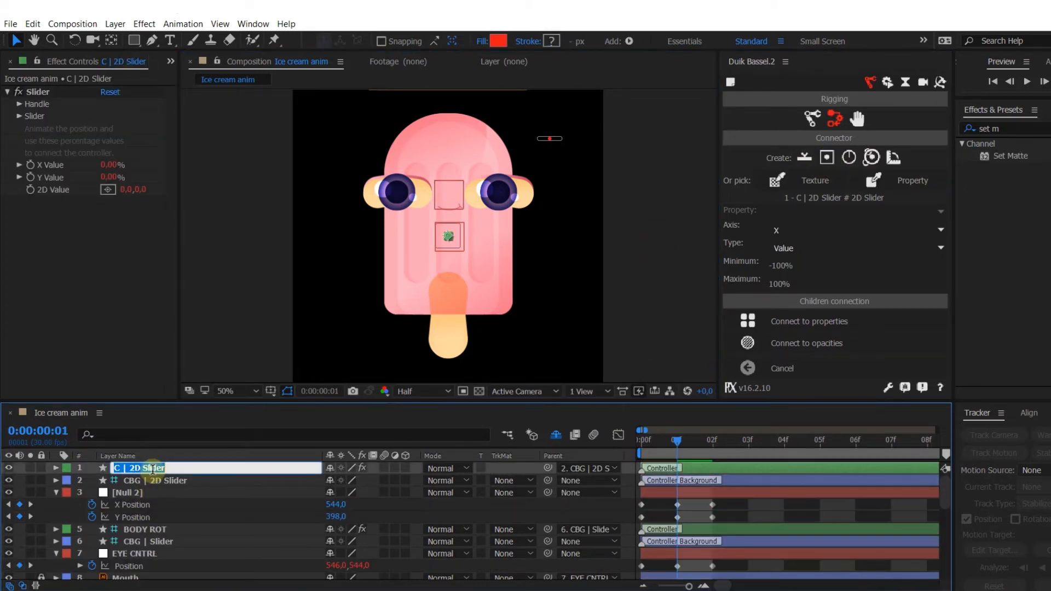
key(Return)
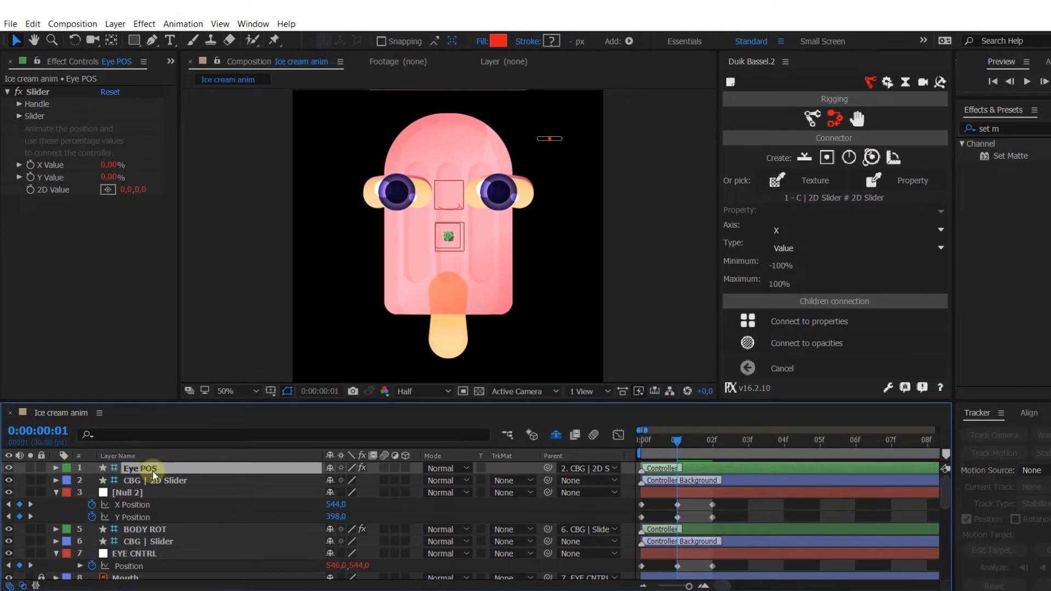
Move the CBG | 2D Slider background beside the ice cream, directly beneath the body rotation slider.
click(153, 480)
drag(449, 236, 549, 161)
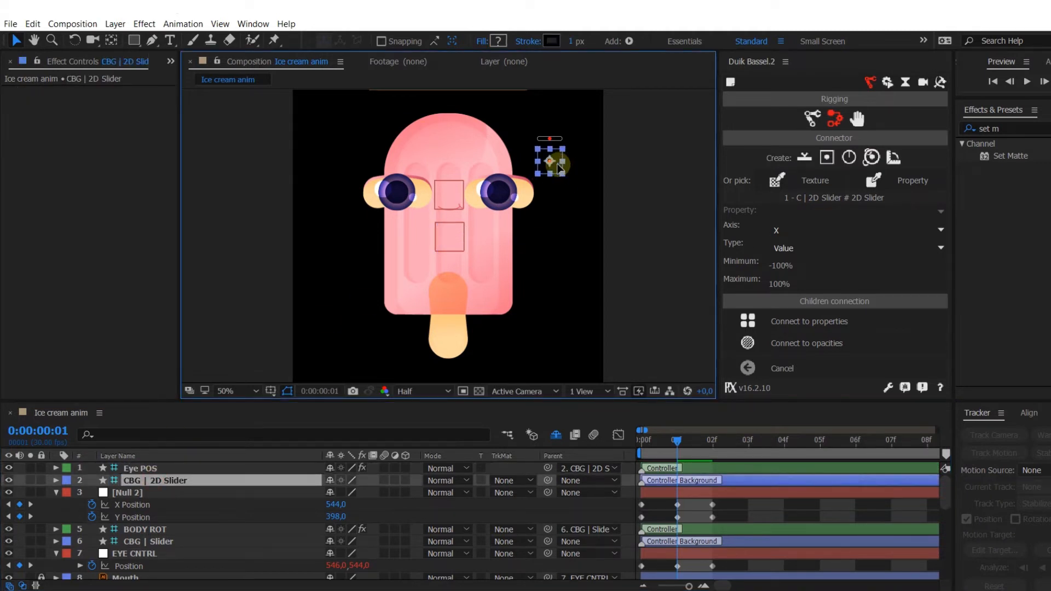
click(566, 192)
Set the Eye POS controller's slider color to white (FFFFFF).
click(550, 160)
click(20, 116)
click(108, 129)
drag(60, 219, 42, 187)
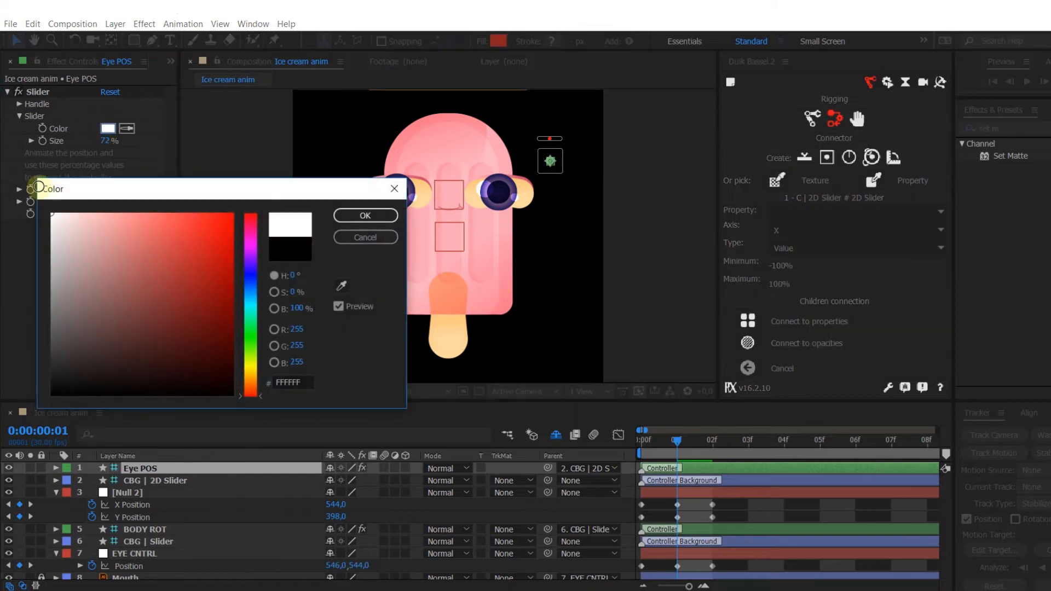
key(Return)
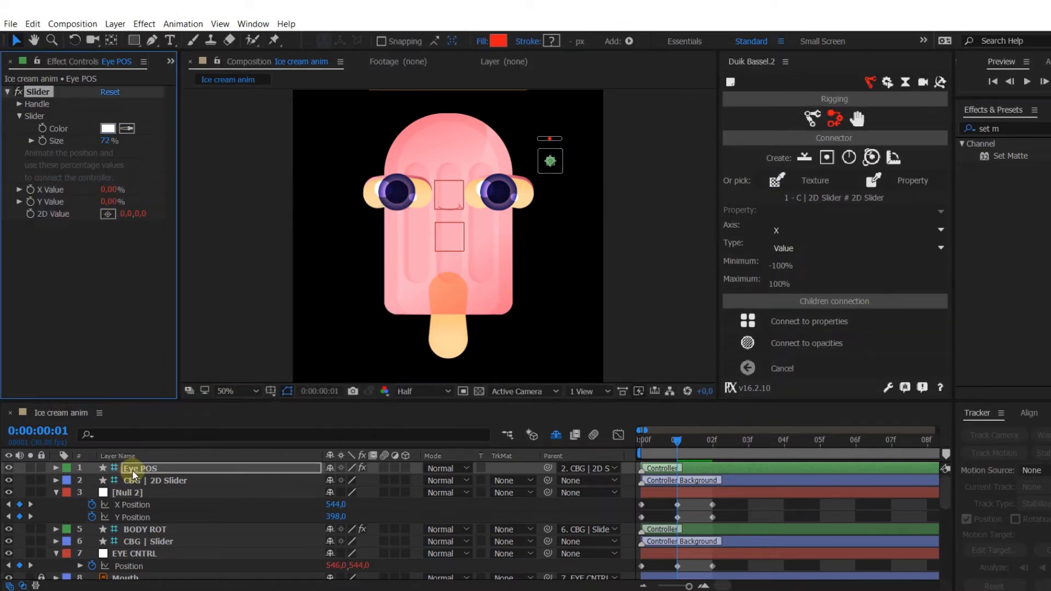
Connect Null 2's X Position to the 2D slider's X axis and its Y Position to the Y axis.
click(140, 502)
click(807, 322)
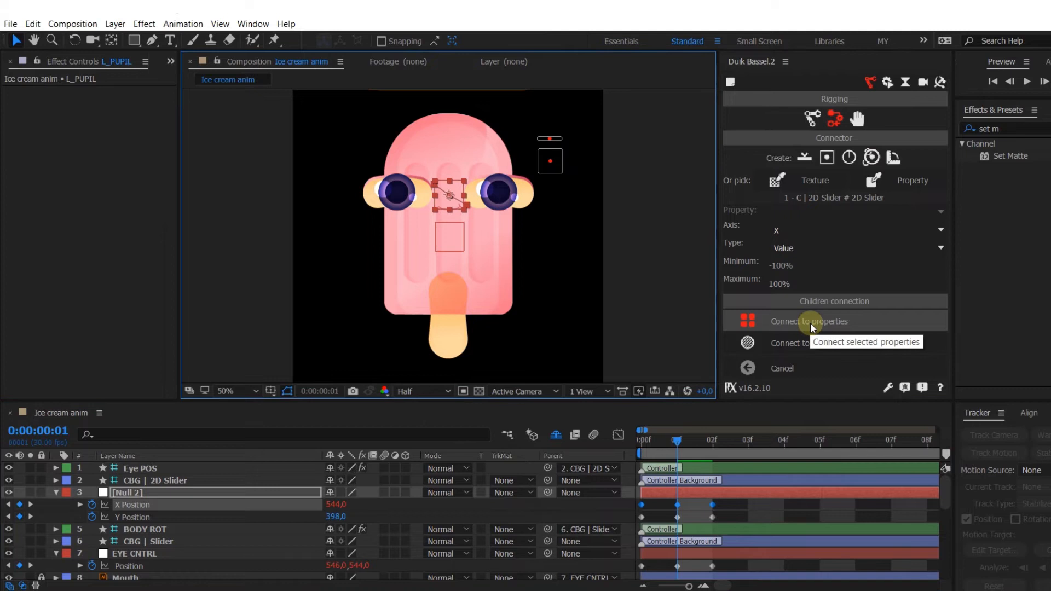
click(796, 230)
click(788, 247)
click(132, 518)
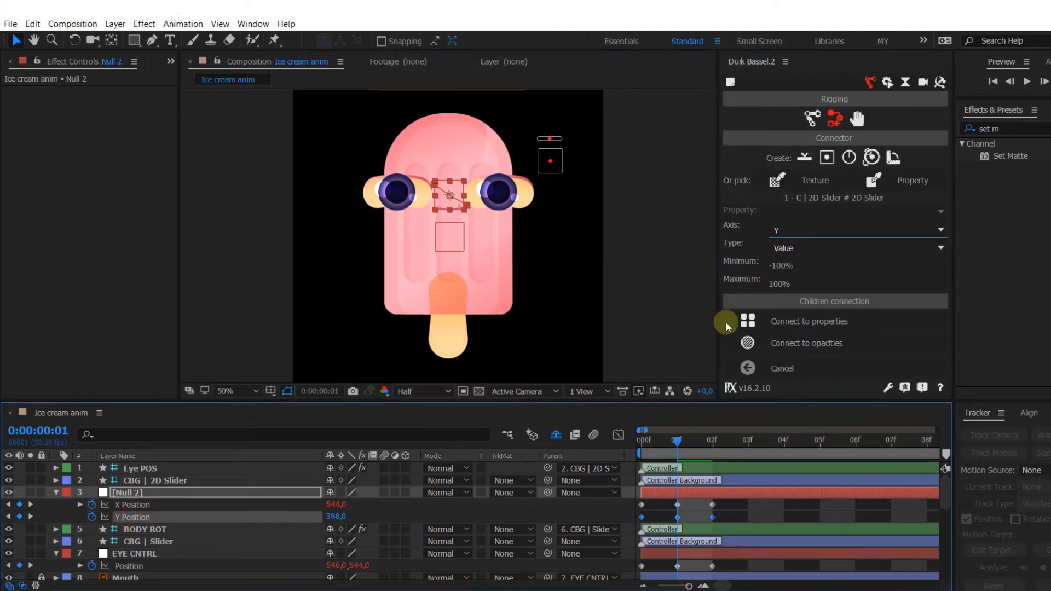
click(783, 323)
Test the pupil movement by moving the Eye POS handle inside its square.
click(643, 225)
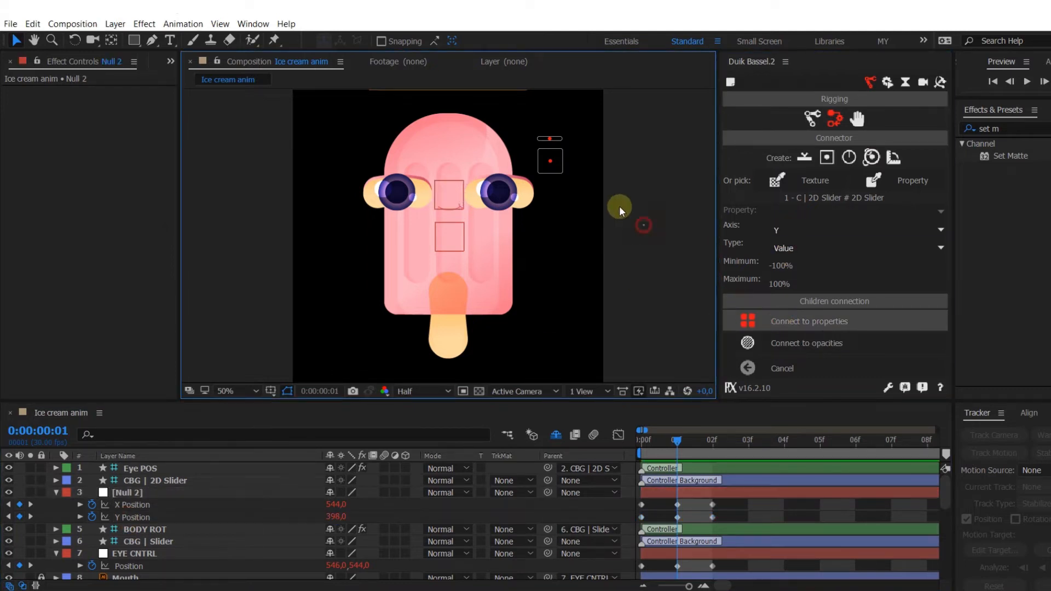
mouse_move(552, 163)
mouse_down()
mouse_move(569, 183)
mouse_move(539, 149)
mouse_move(545, 160)
mouse_up()
click(580, 205)
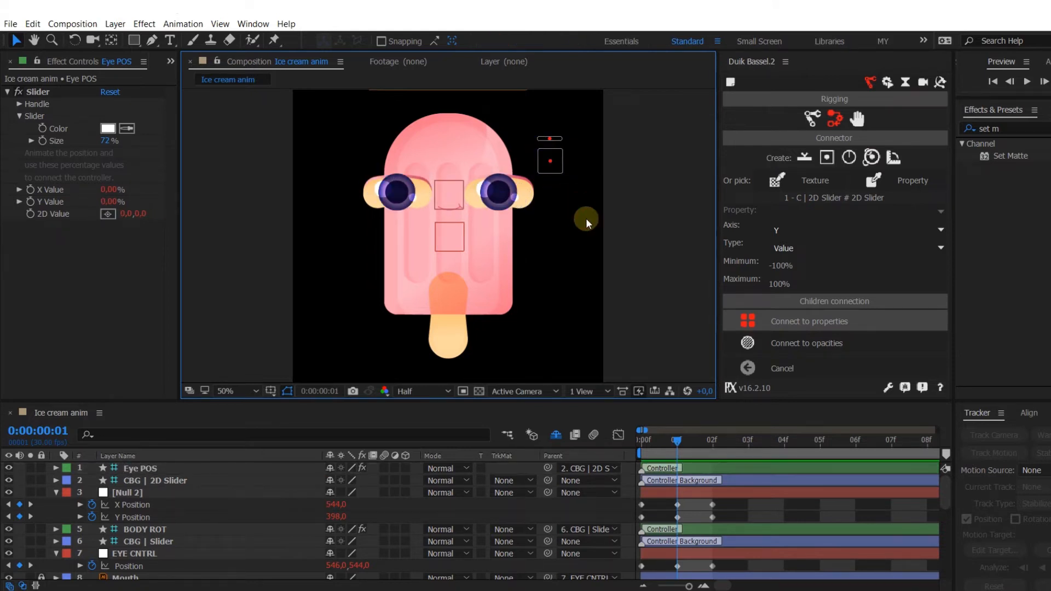
click(366, 201)
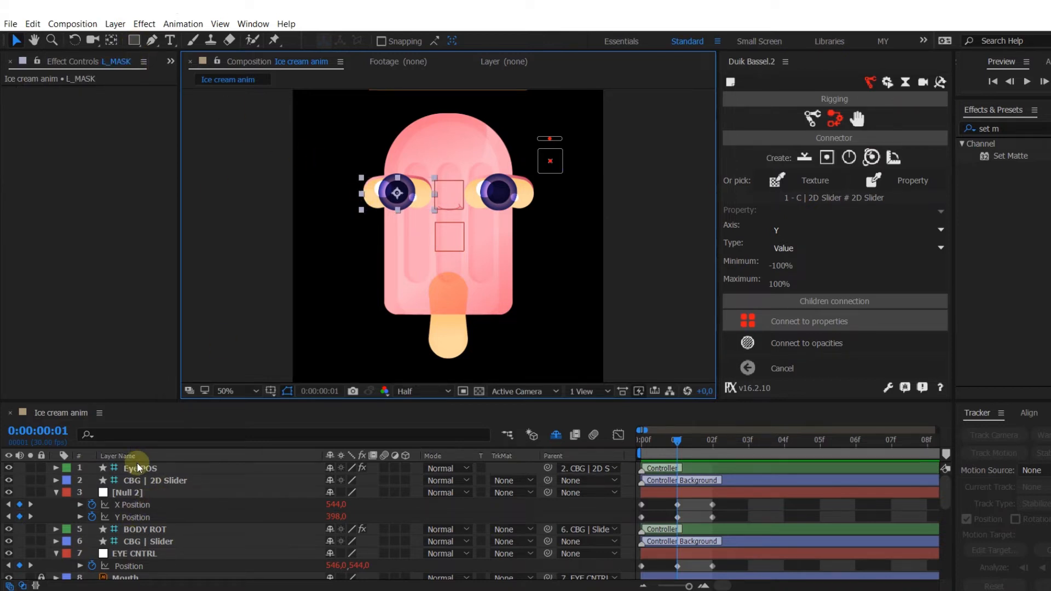
scroll(146, 524, down, 3)
click(121, 542)
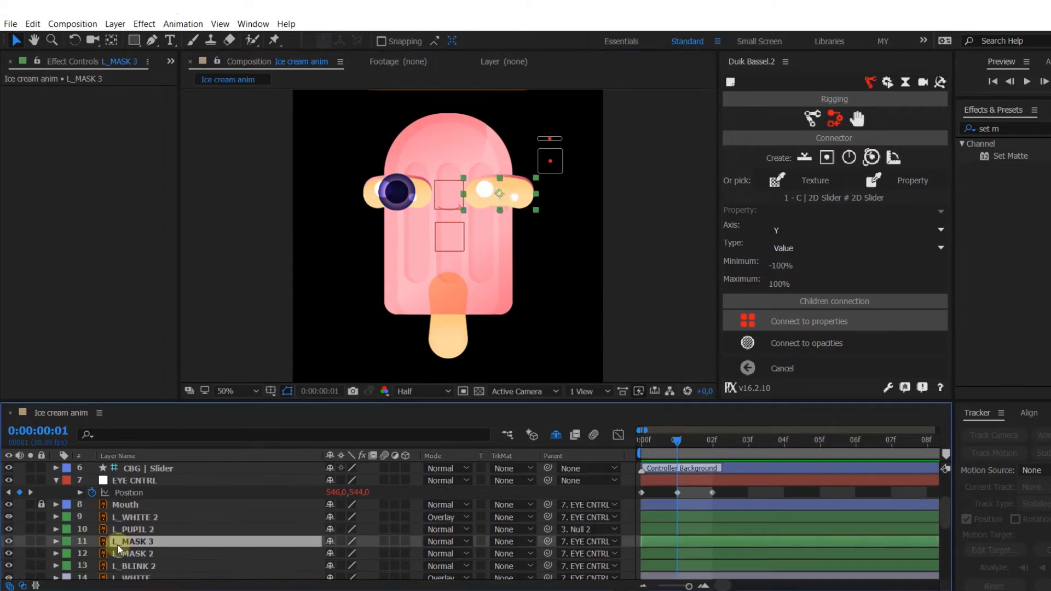
key(Delete)
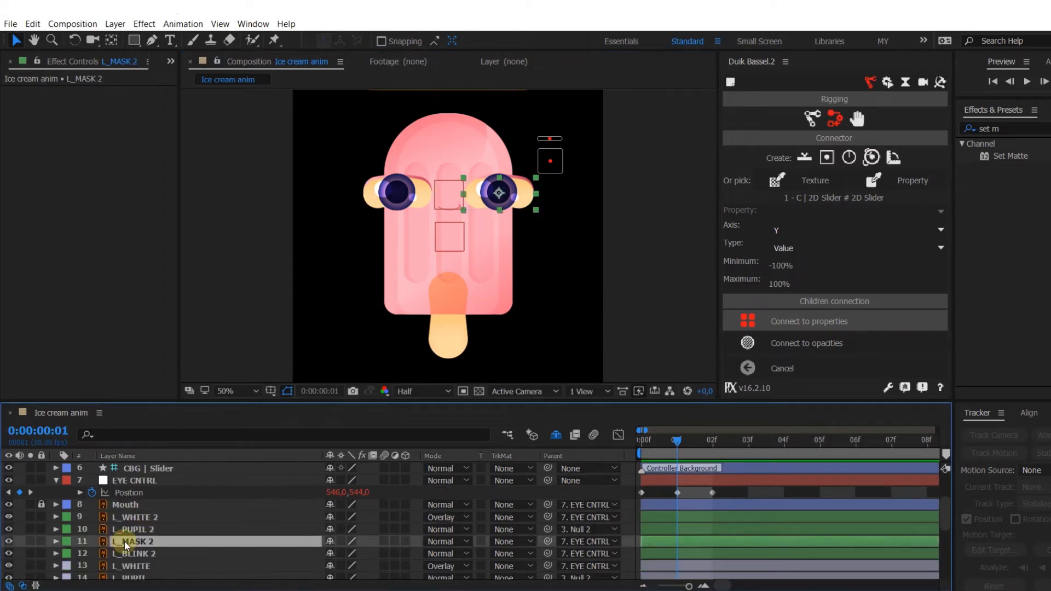
Duplicate L_MASK 2 above L_PUPIL 2 as that pupil's Alpha Matte and give the copy a pink label.
key(ctrl+d)
drag(125, 542, 133, 525)
click(133, 541)
click(523, 541)
click(524, 487)
click(68, 529)
click(90, 360)
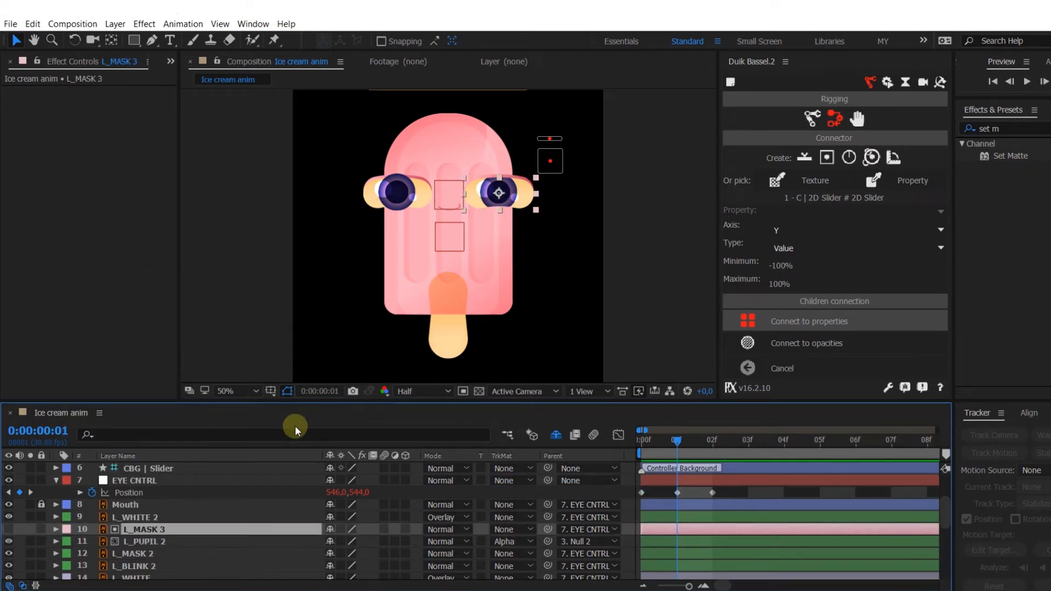
Move the R_EYe layer below L_BLINK in the layer stack.
click(393, 207)
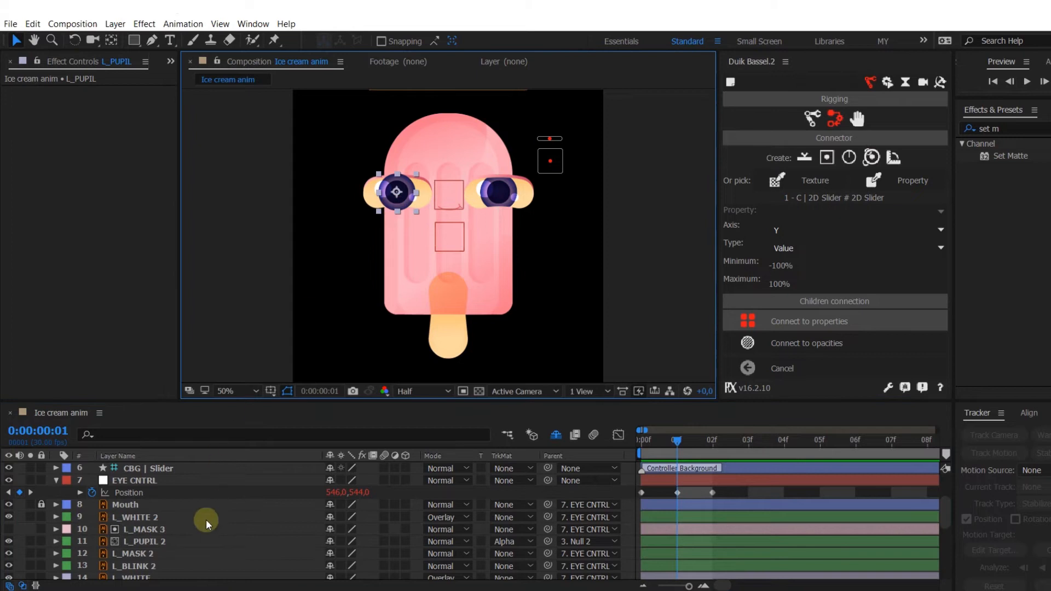
scroll(160, 532, down, 3)
click(143, 504)
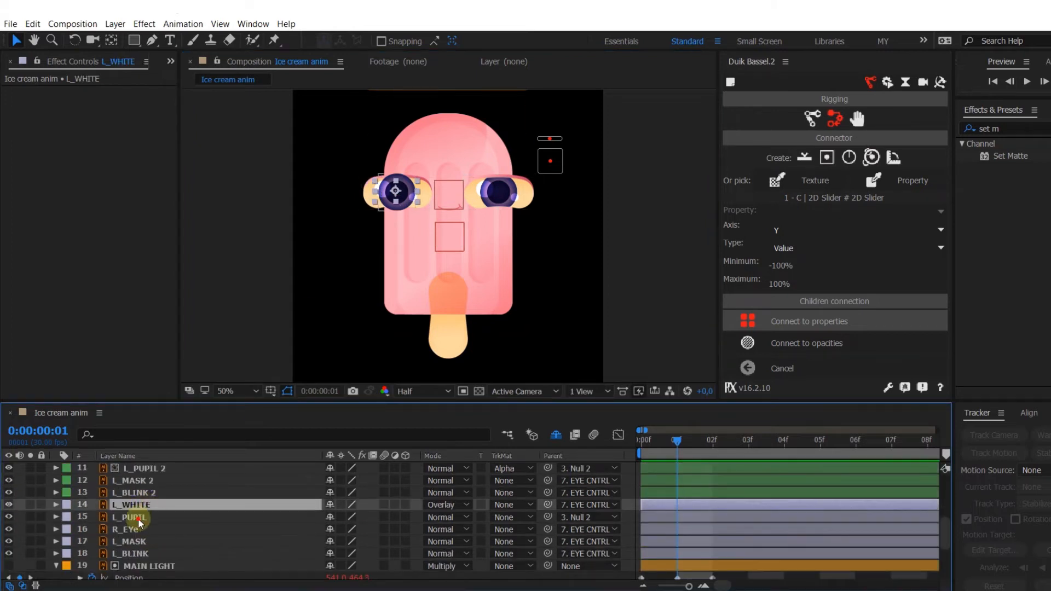
click(134, 516)
drag(130, 530, 140, 559)
Duplicate L_MASK with a pink label, place the copy above L_PUPIL, and use it as that pupil's Alpha Matte.
click(129, 529)
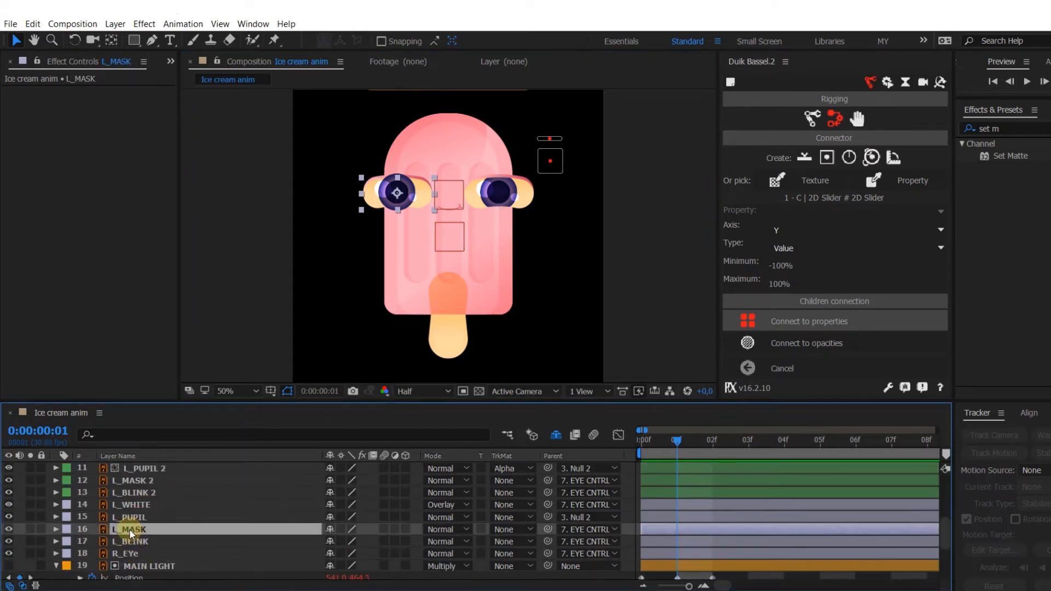
key(ctrl+d)
click(66, 529)
click(90, 361)
drag(130, 517, 131, 530)
click(504, 529)
click(507, 470)
Unlink L_BLINK's Scale proportions and try squashing the layer vertically, undoing the scale change.
click(130, 553)
key(s)
click(332, 565)
drag(370, 565, 322, 565)
key(ctrl+z)
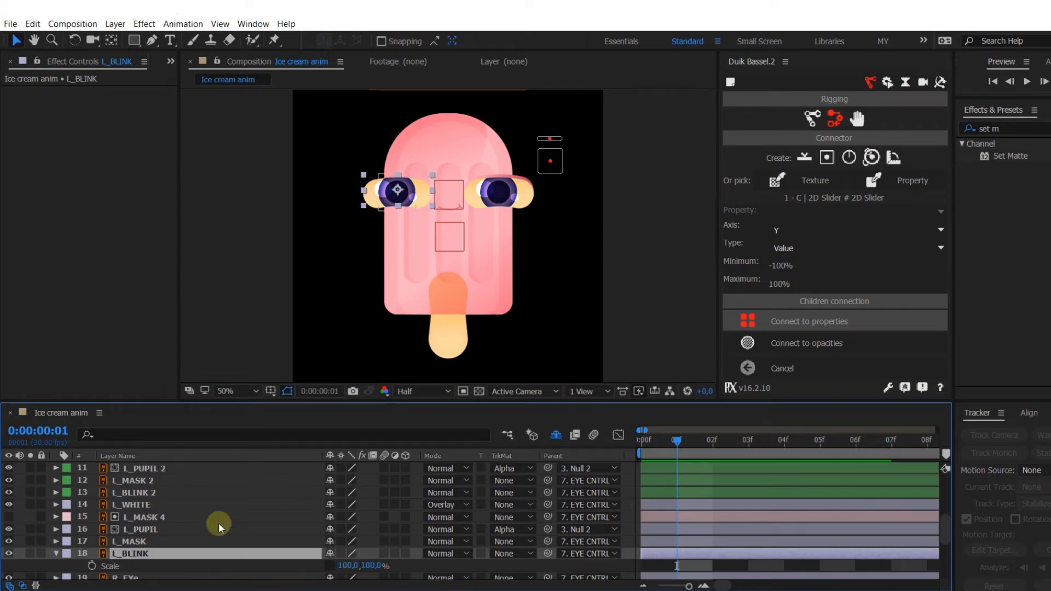
Parent the L_WHITE, L_MASK 4 and L_MASK layers to L_BLINK.
click(137, 541)
ctrl+click(140, 519)
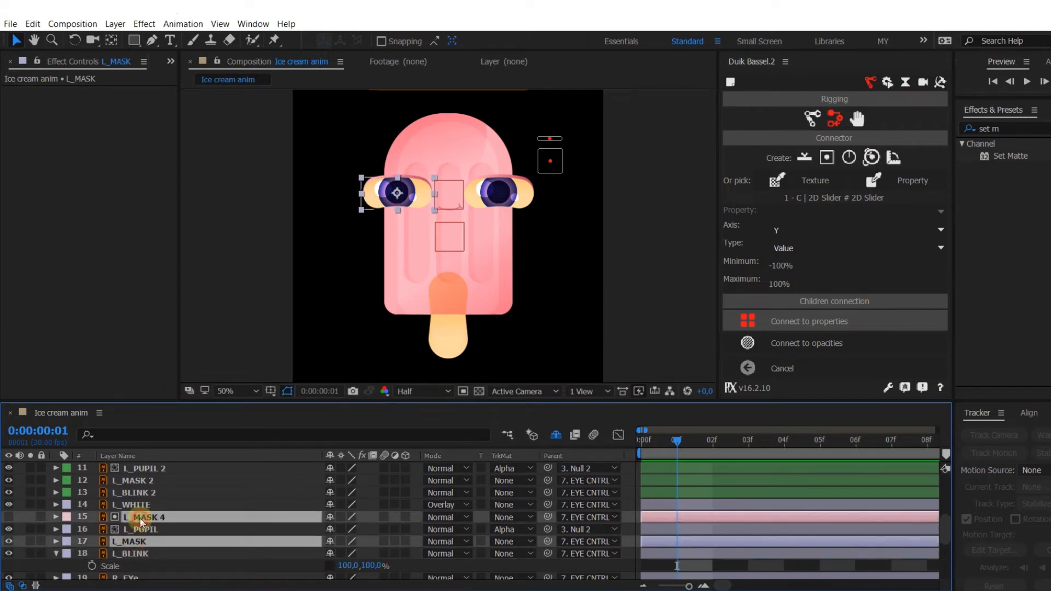
ctrl+click(144, 530)
ctrl+click(144, 529)
ctrl+click(137, 504)
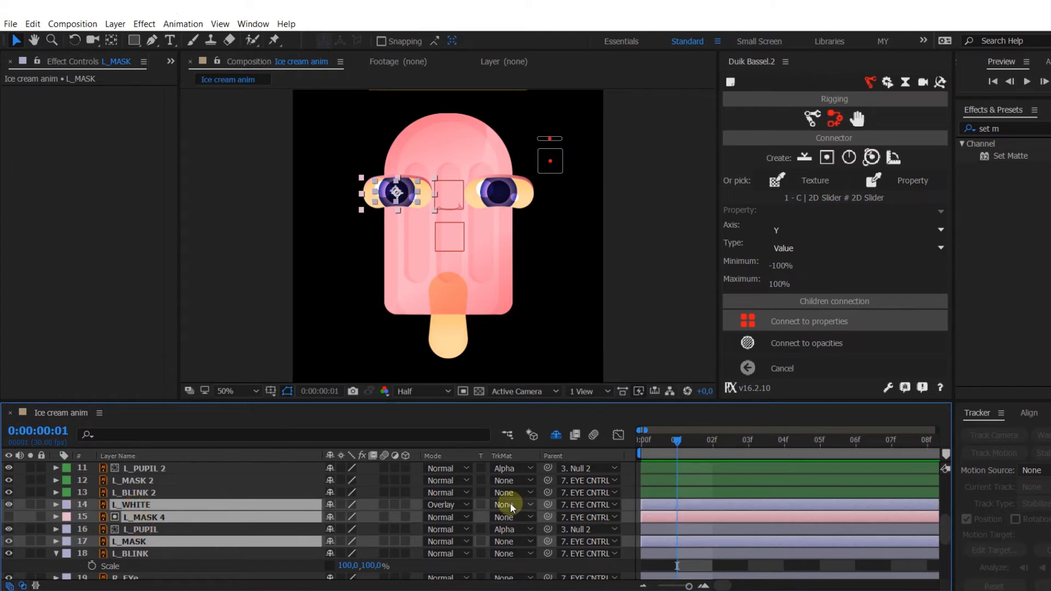
drag(548, 504, 186, 557)
Test the parenting by reducing L_BLINK's vertical scale to 10%, and undo the change.
click(189, 554)
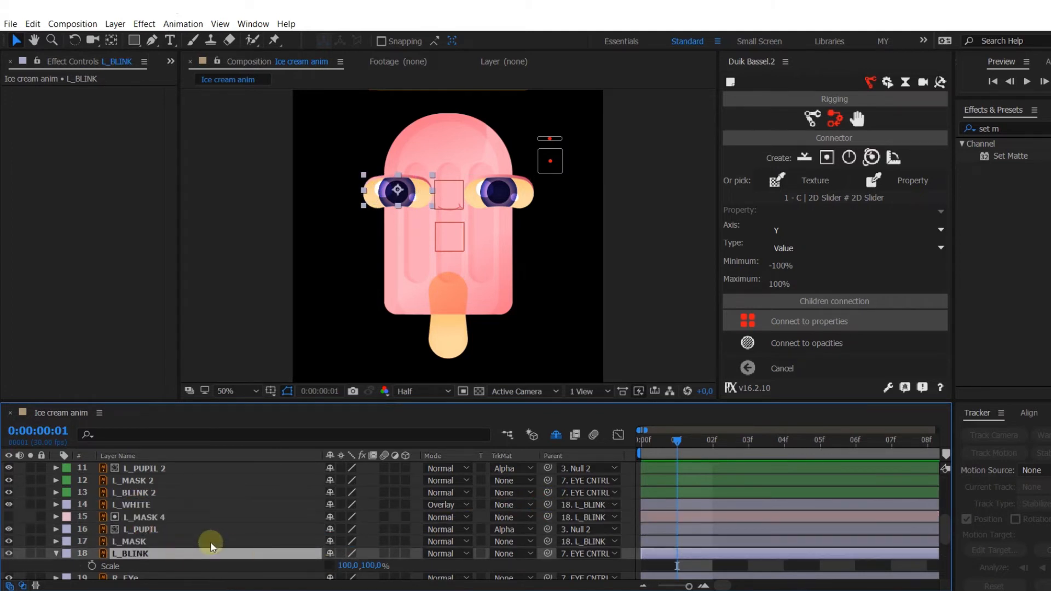
drag(370, 570, 288, 563)
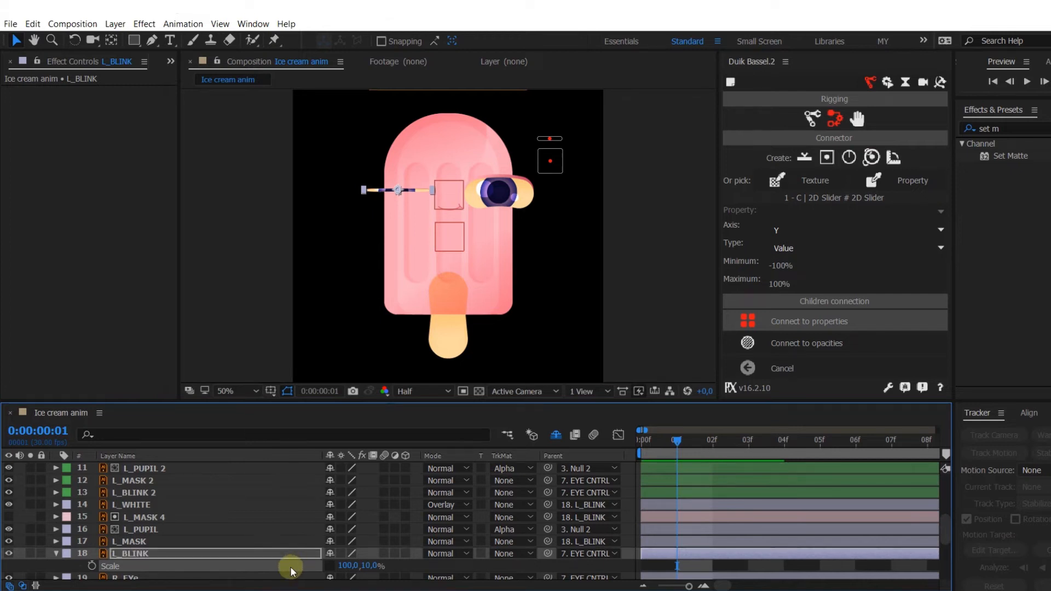
key(ctrl+z)
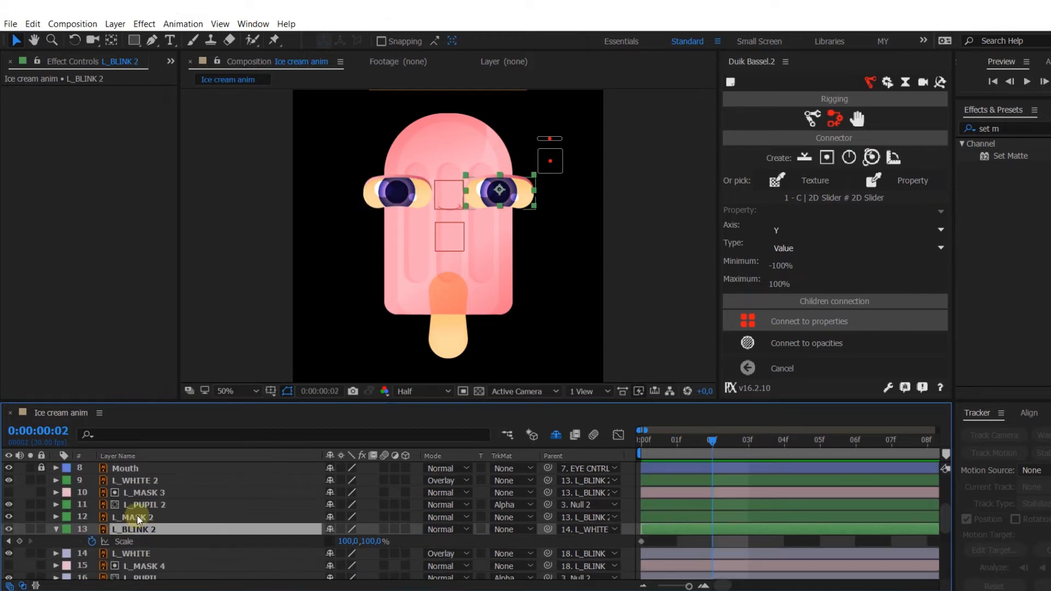
Parent the L_WHITE 2, L_MASK 3 and L_MASK 2 layers to L_BLINK 2.
click(138, 517)
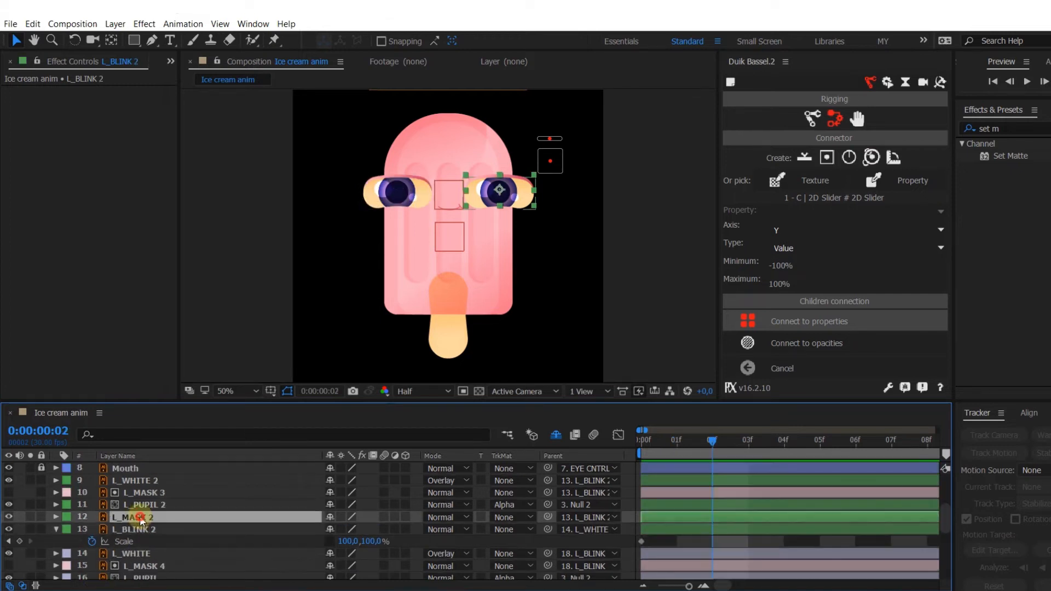
ctrl+click(145, 493)
drag(548, 480, 260, 532)
click(260, 532)
Change the parent of L_BLINK 2 to EYE CNTRL.
scroll(257, 533, down, 2)
scroll(253, 534, up, 2)
scroll(137, 543, down, 3)
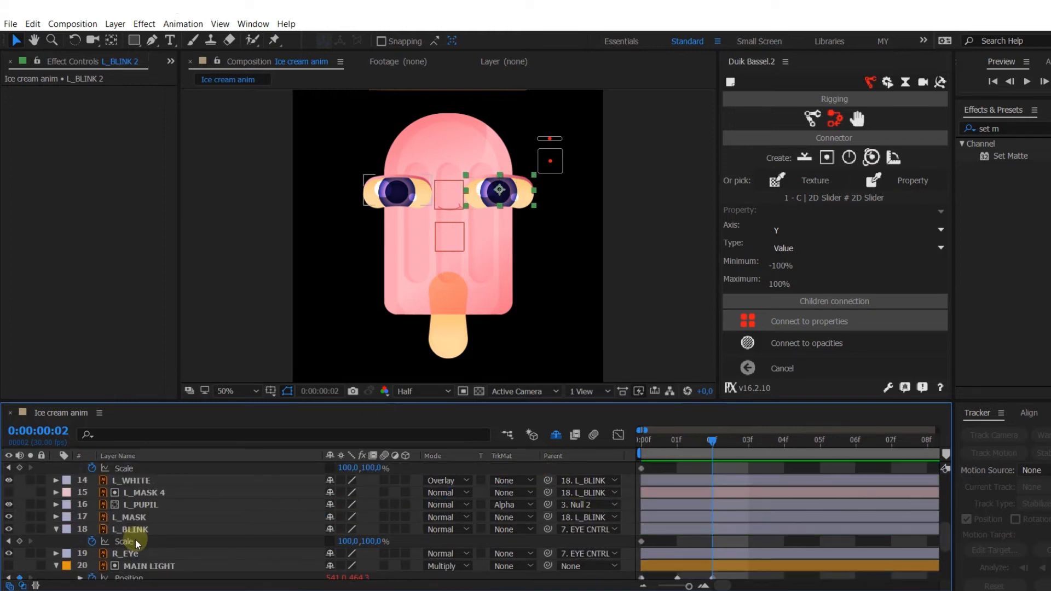
click(137, 530)
scroll(134, 526, up, 5)
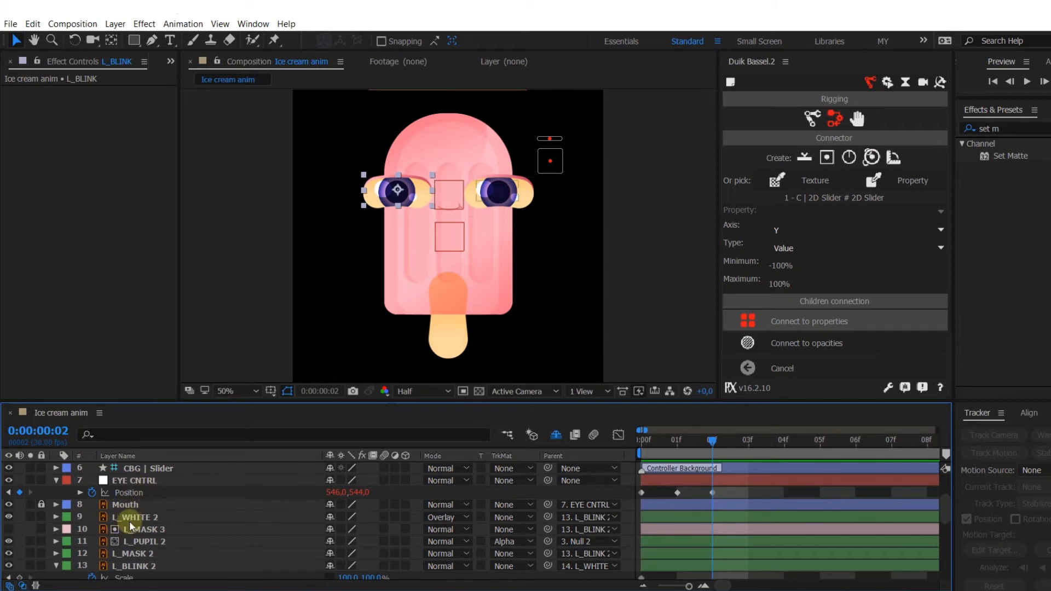
click(132, 566)
scroll(133, 568, down, 1)
click(133, 556)
click(133, 529)
click(586, 529)
click(602, 267)
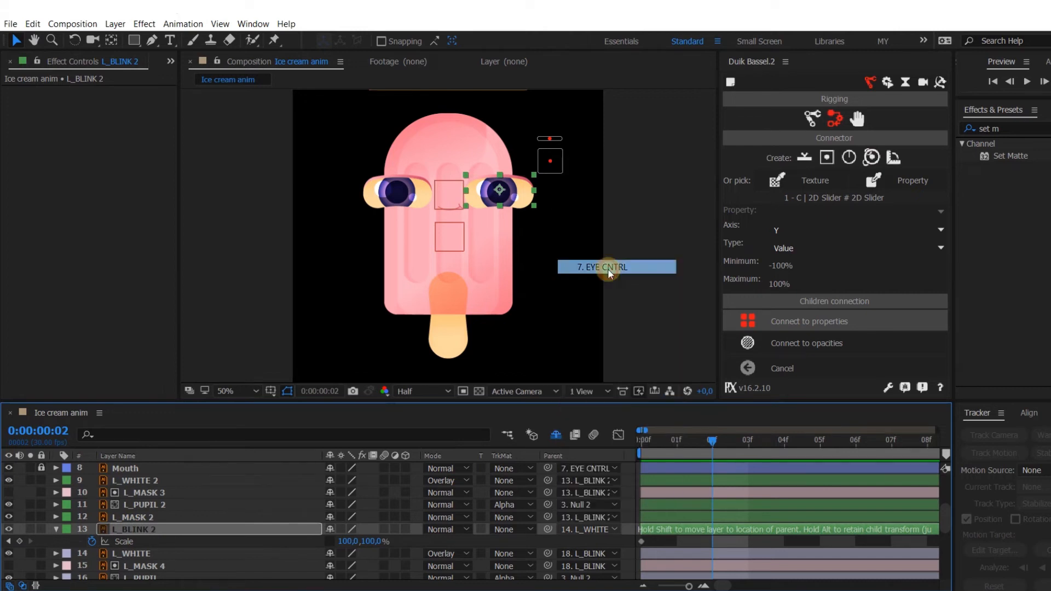
Keyframe the Scale of L_BLINK and L_BLINK 2 together at frame 2 with a vertical scale of 122%.
scroll(135, 538, down, 3)
ctrl+click(153, 534)
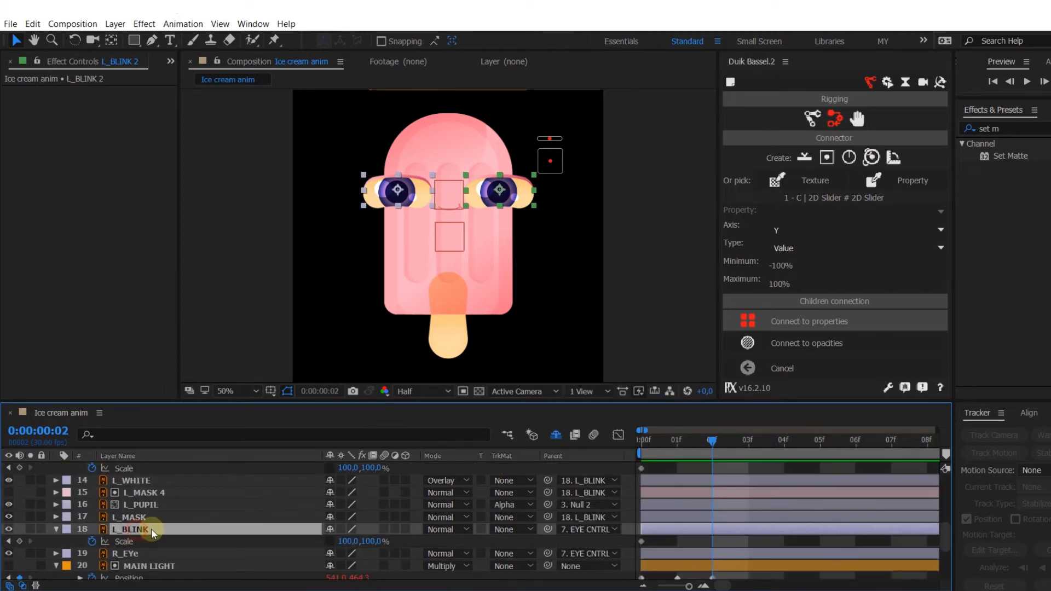
drag(367, 541, 389, 546)
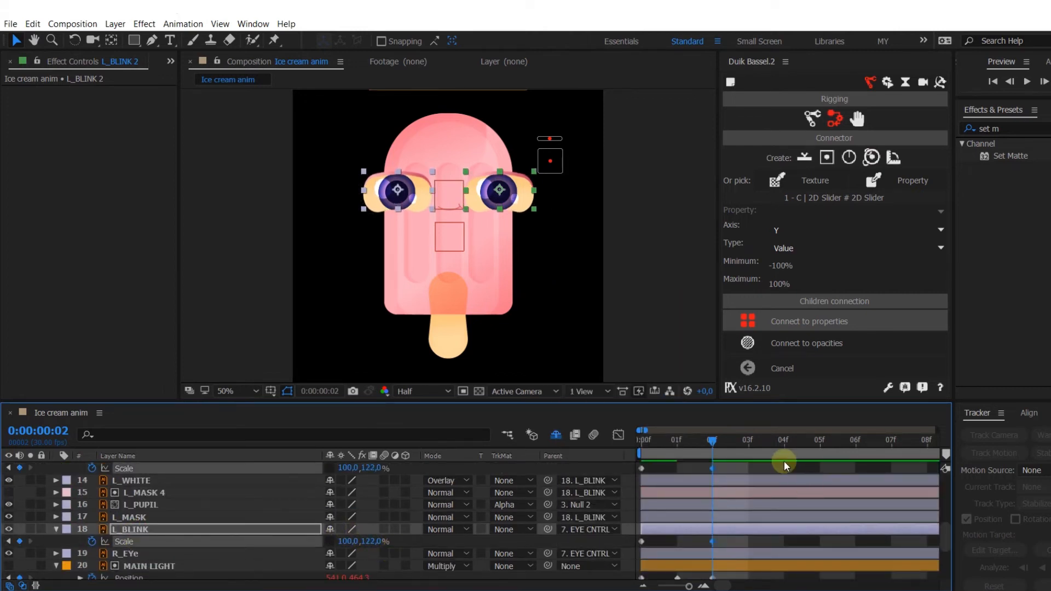
Set the horizontal scale of both blink layers to 95% at frame 2.
click(783, 442)
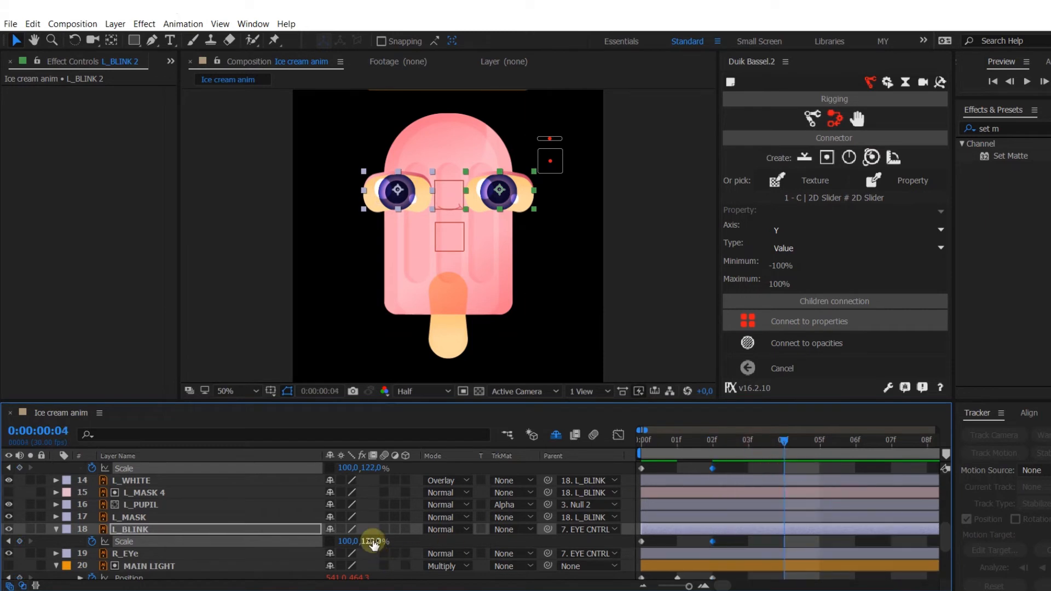
click(713, 440)
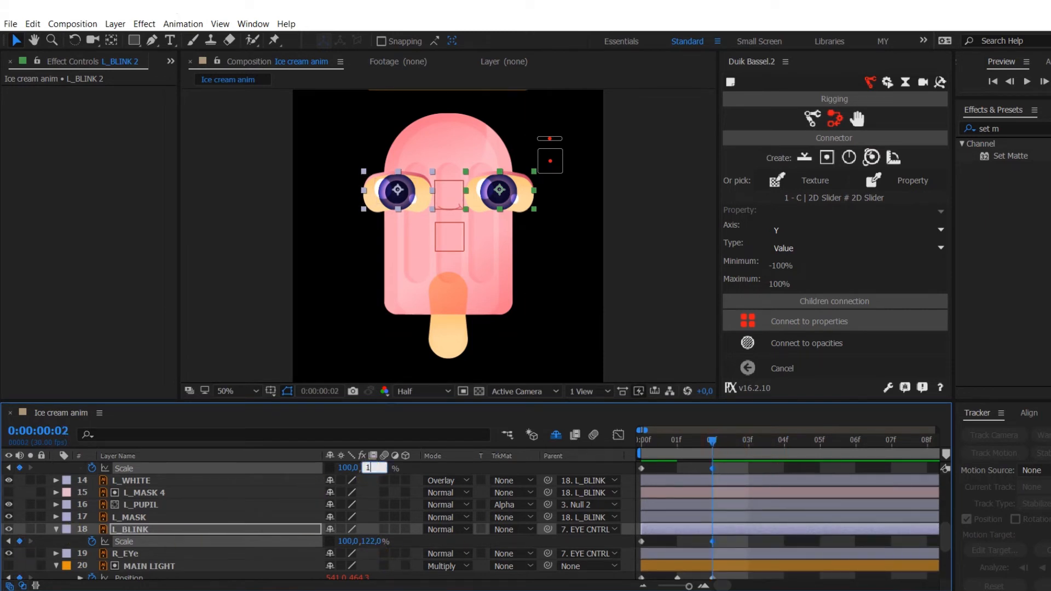
click(347, 466)
text(95)
key(Return)
At frame 4, give both blink layers a Scale of 105% by 95%, and squash their vertical scale to 2%.
key(Page_Down)
key(Page_Down)
text(95)
key(Return)
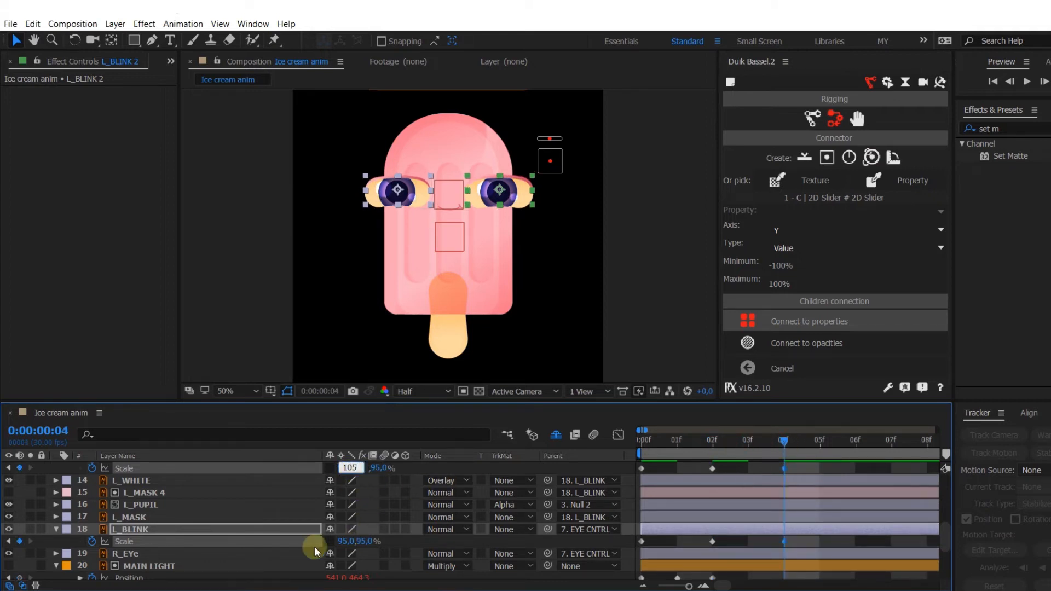
key(Return)
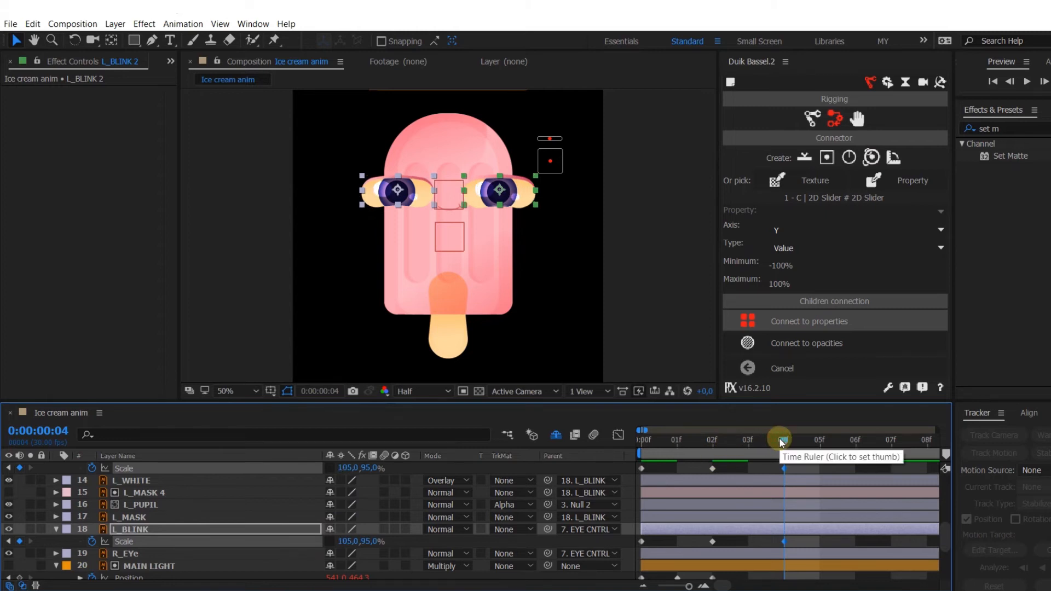
drag(347, 542, 305, 543)
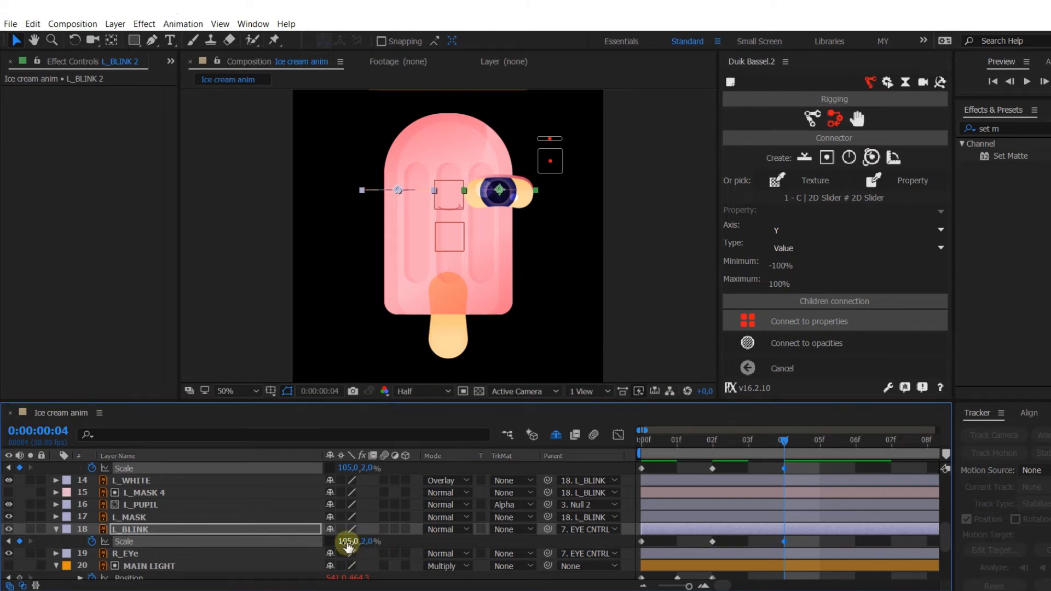
Set both blink layers' horizontal scale to 109% at frame 4, and copy the frame 2 and frame 0 Scale keyframes to frames 6 and 8.
scroll(744, 461, down, 1)
drag(758, 442, 783, 455)
drag(699, 470, 634, 481)
key(ctrl+v)
click(688, 541)
key(ctrl+c)
key(ctrl+v)
click(832, 444)
key(ctrl+c)
key(ctrl+v)
click(644, 528)
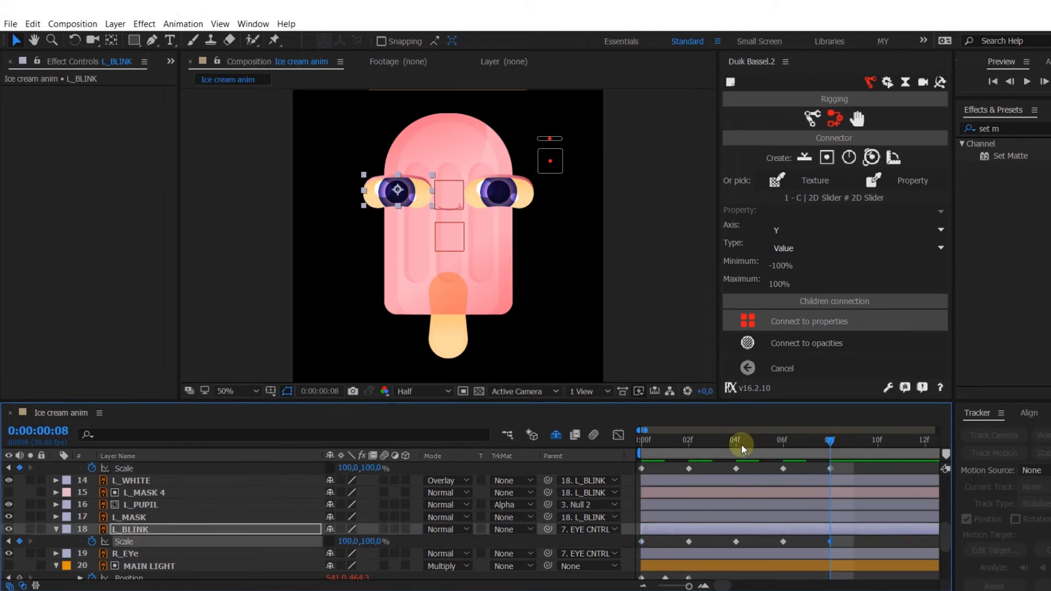
Turn off the visibility of the R_EYe layer and mark it shy.
click(739, 444)
click(519, 207)
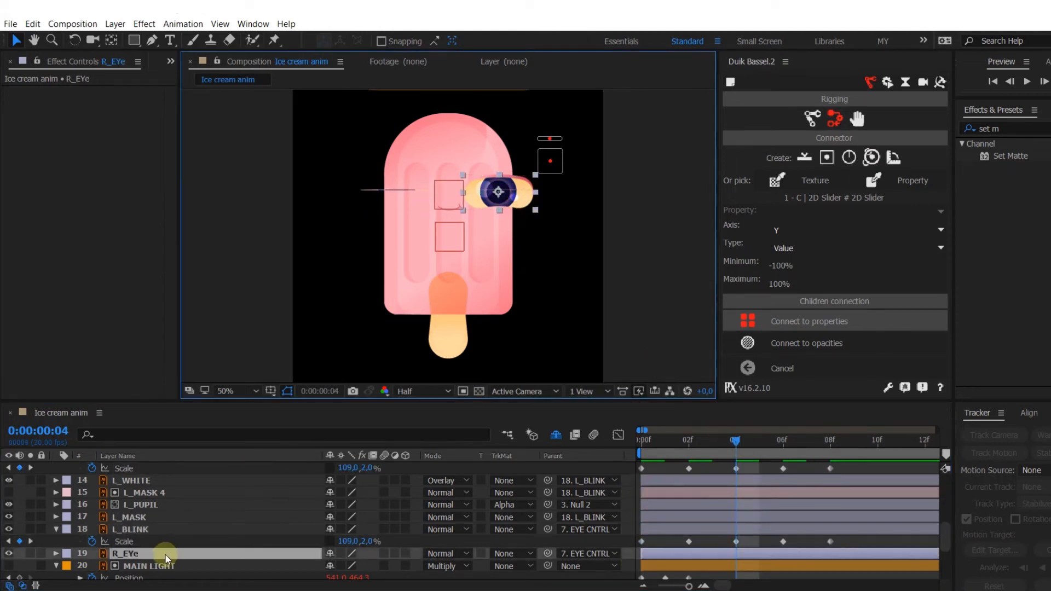
scroll(158, 553, down, 1)
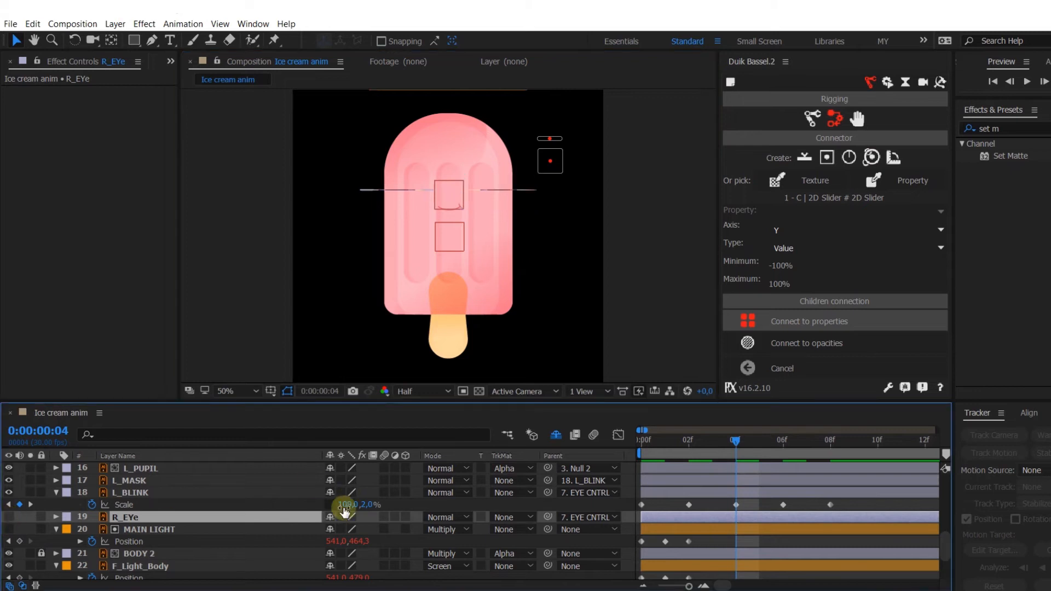
click(330, 517)
Compress L_BLINK's five Scale keyframes proportionally so that they span frames 0 to 2.
click(648, 456)
drag(651, 442, 638, 499)
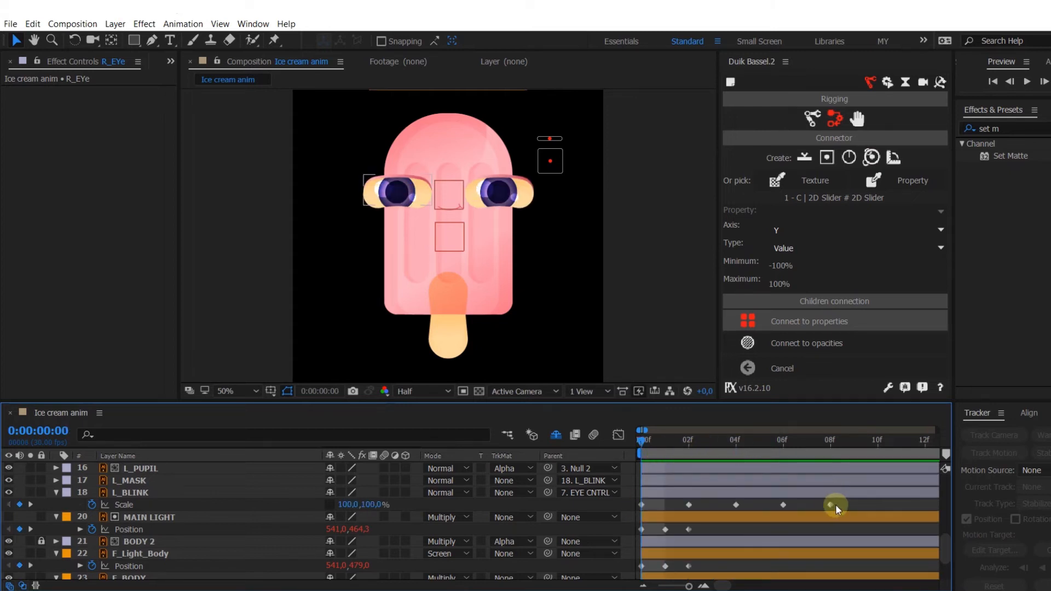
drag(835, 504, 633, 509)
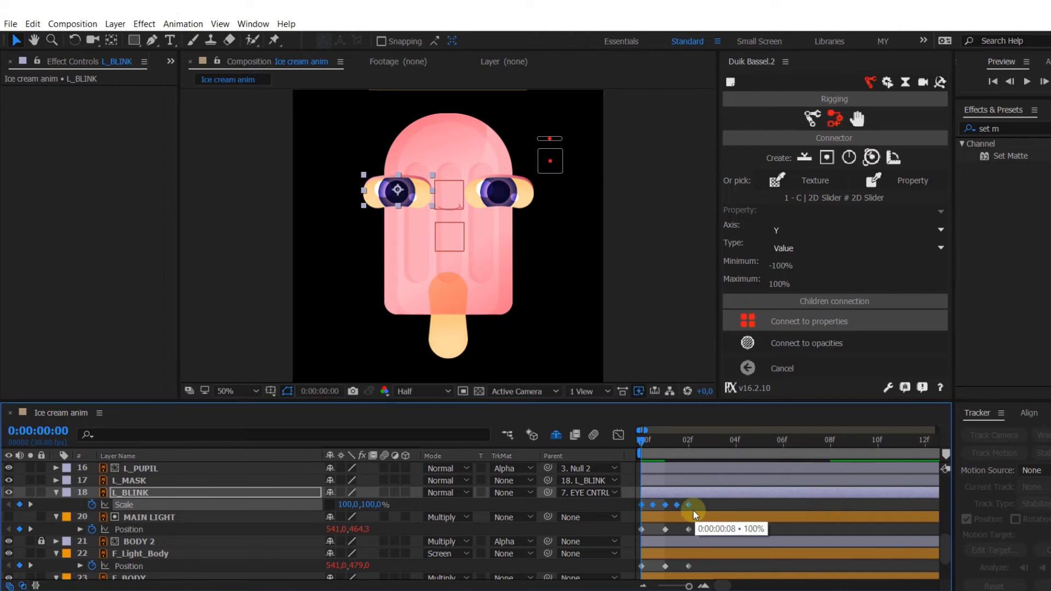
click(680, 482)
Create a Duik slider connector just below the 2D slider and set the colour of its track to white.
click(810, 156)
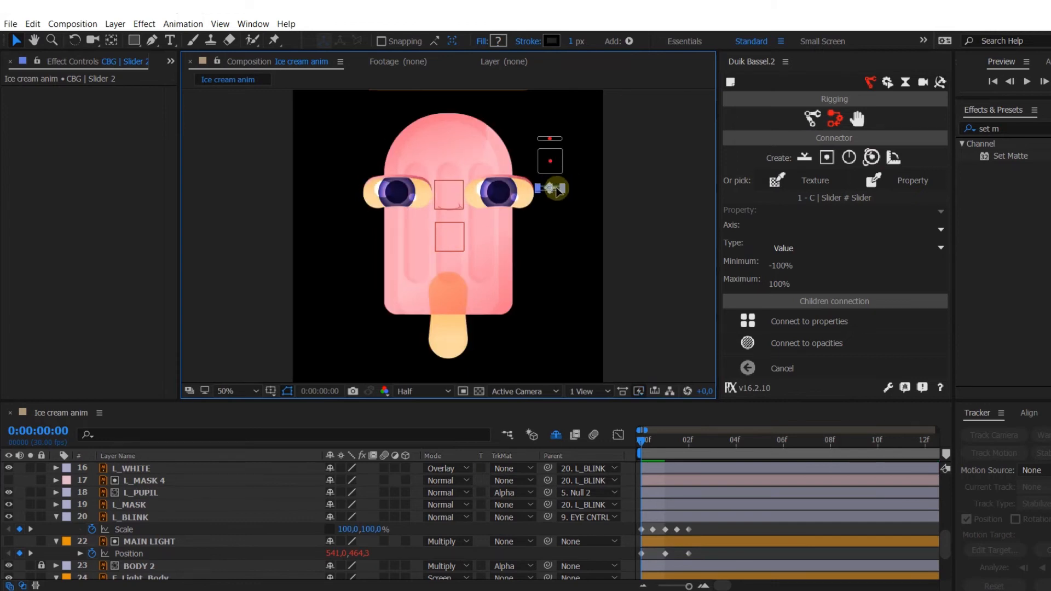
click(551, 187)
click(19, 105)
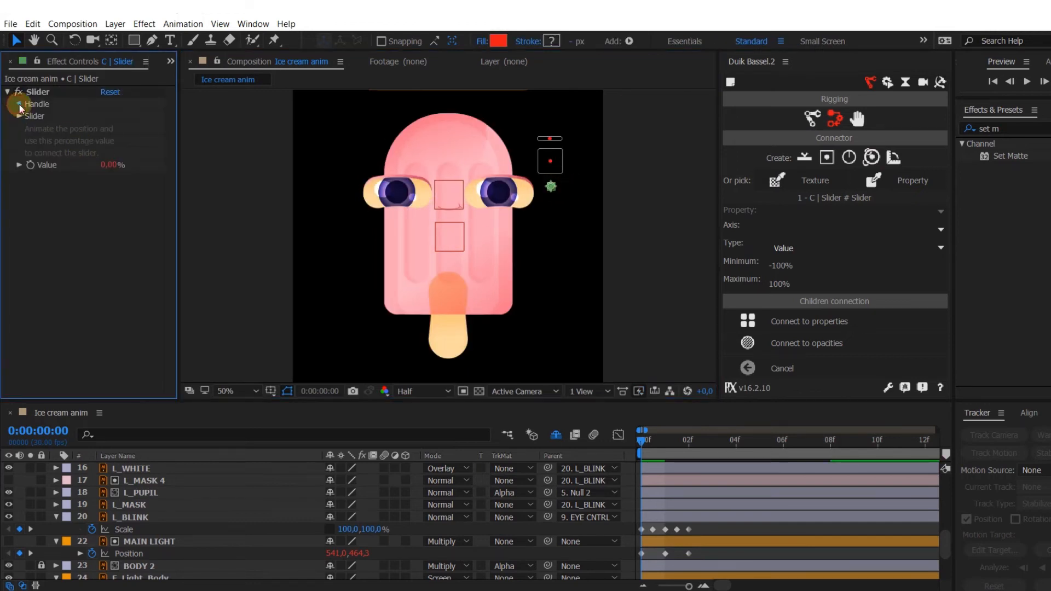
click(19, 153)
click(108, 165)
drag(105, 274, 53, 215)
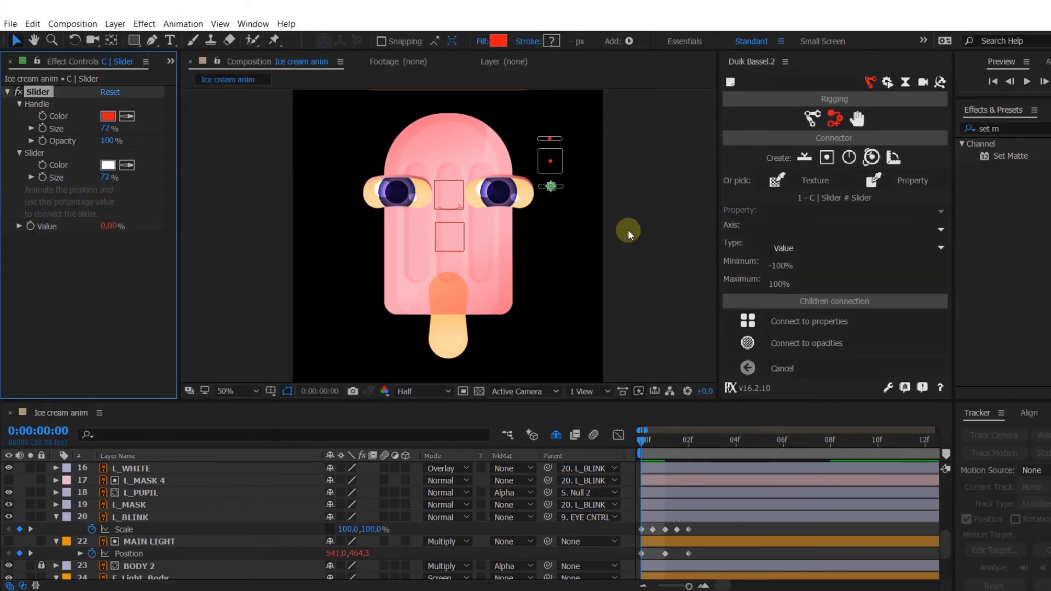
Compress L_BLINK 2's Scale keyframes into frames 0 to 2 to match those of L_BLINK.
click(766, 321)
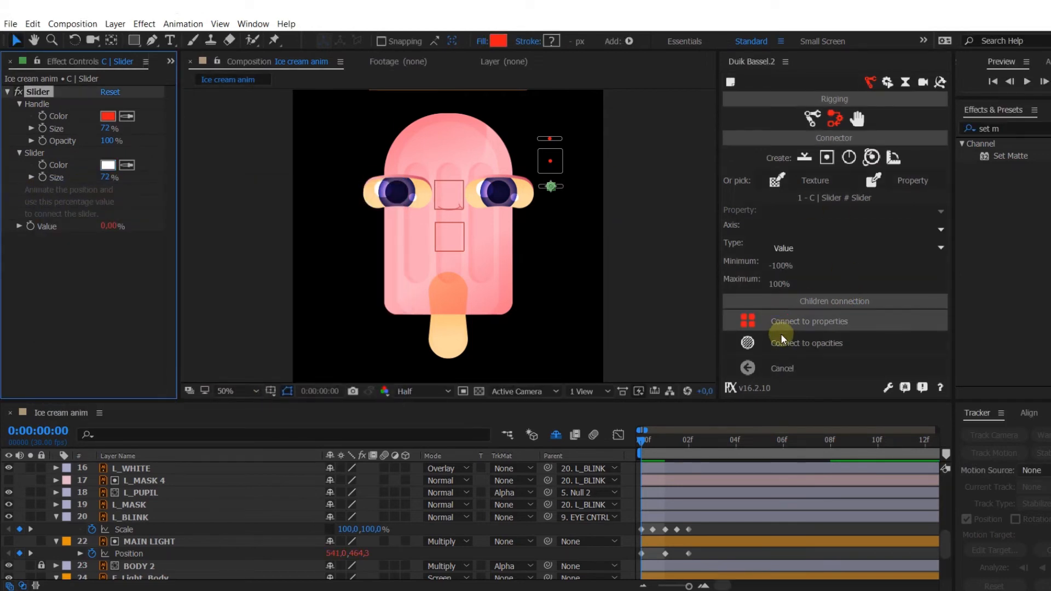
click(117, 529)
scroll(692, 512, down, 3)
scroll(692, 511, up, 4)
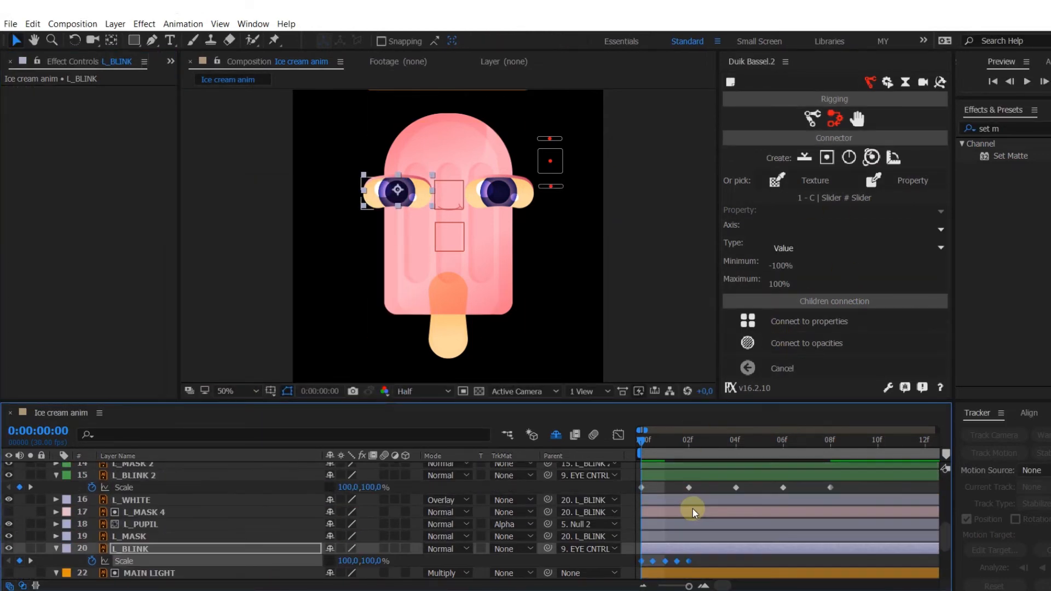
click(857, 490)
key(ctrl+v)
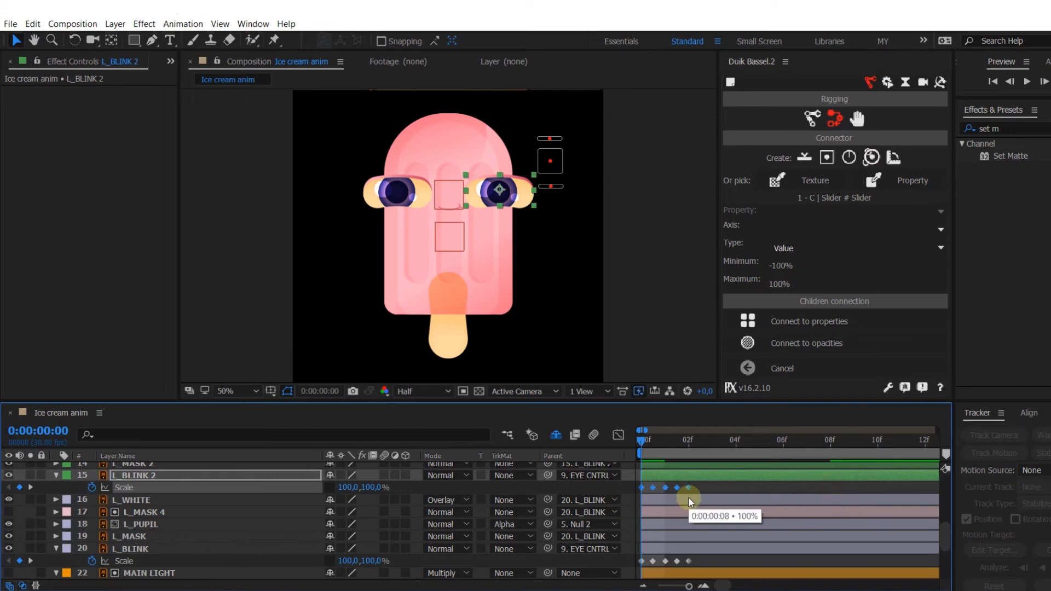
Connect the Scale of both blink layers to the new slider and place its handle at position -50, 0.
shift+click(703, 563)
click(774, 321)
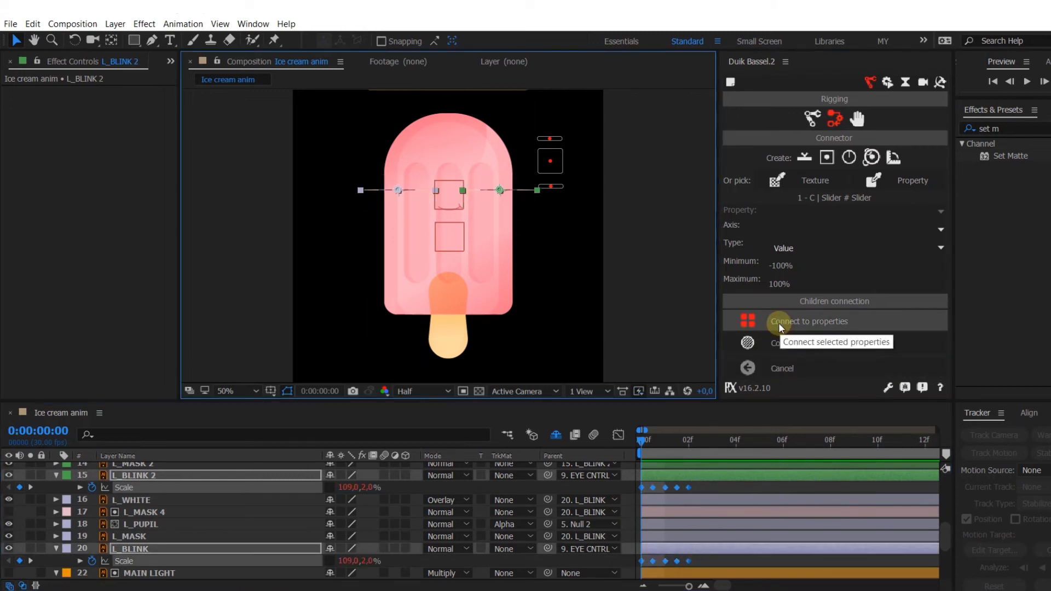
mouse_move(551, 185)
mouse_down()
mouse_move(564, 190)
mouse_move(540, 186)
mouse_up()
scroll(226, 545, up, 5)
key(p)
click(338, 480)
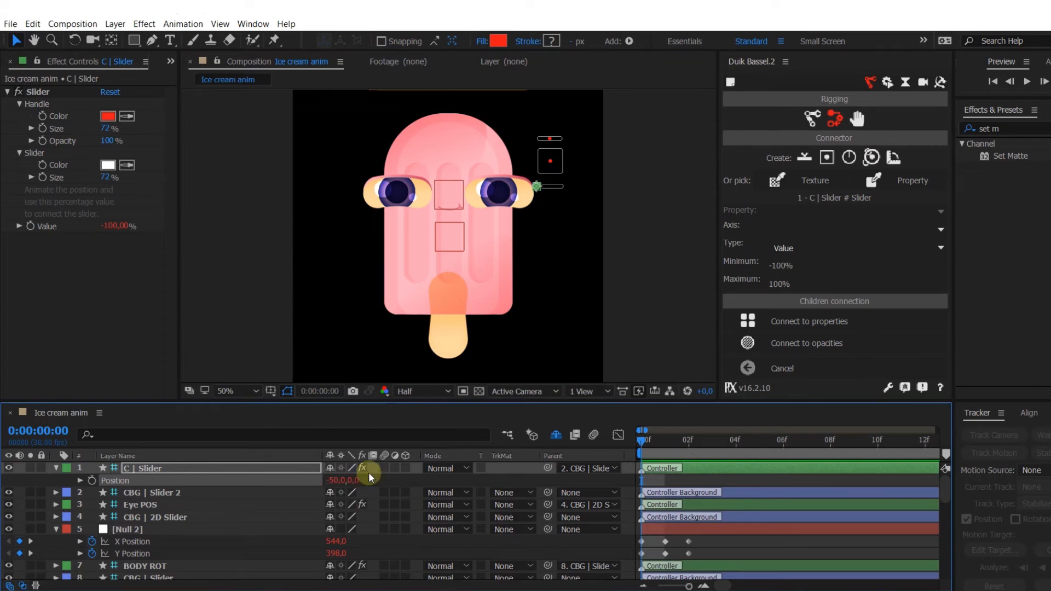
click(659, 222)
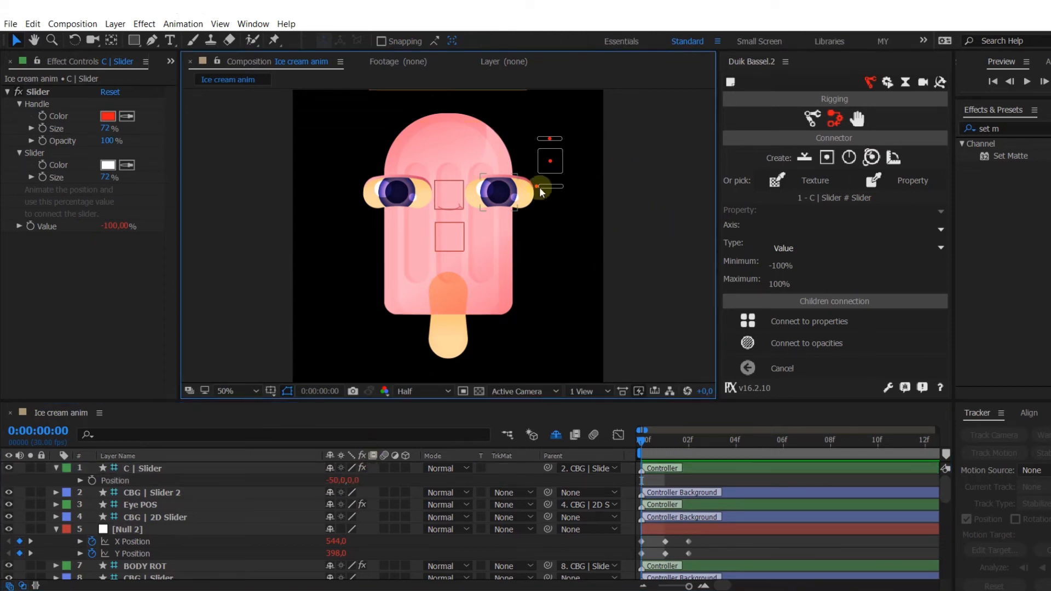
Parent Null 2 to EYE CNTRL and use the BODY ROT slider to check how the pupils follow the body.
mouse_move(552, 141)
mouse_down()
mouse_move(532, 141)
mouse_move(565, 139)
mouse_up()
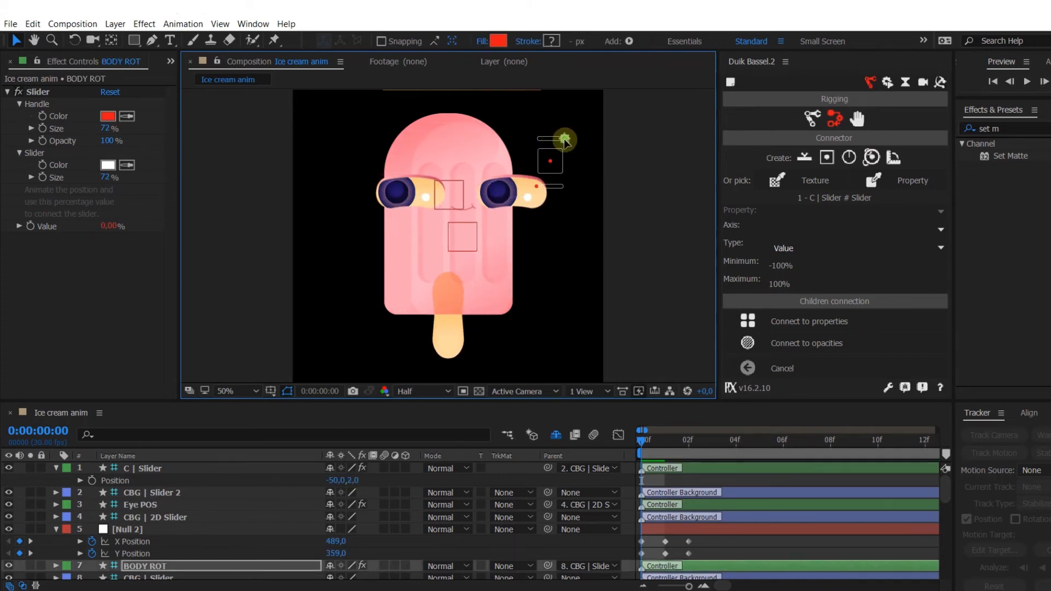
key(ctrl+z)
click(450, 195)
click(164, 531)
scroll(221, 556, down, 1)
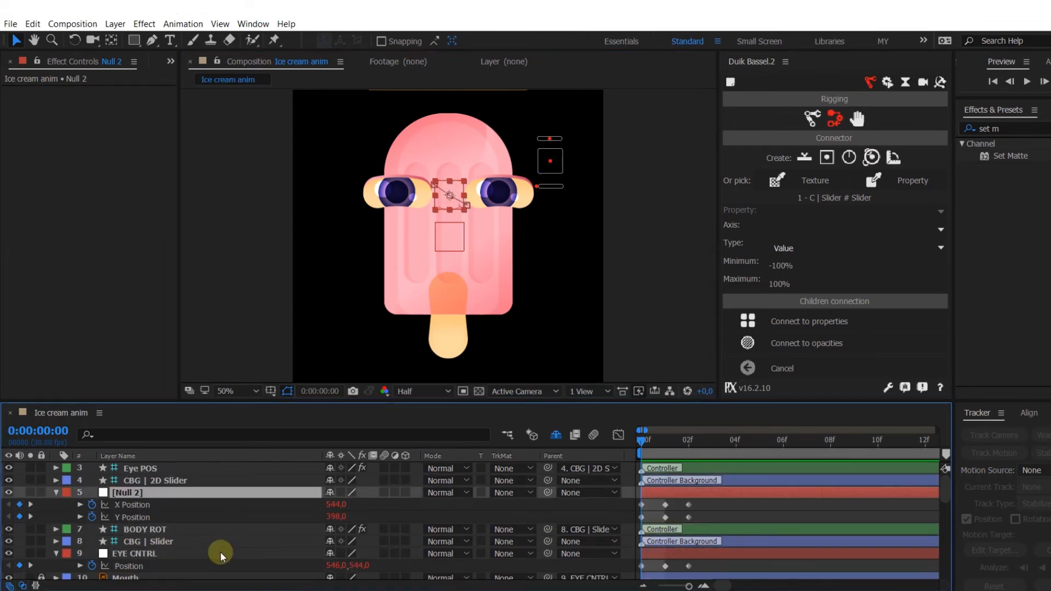
drag(547, 492, 200, 554)
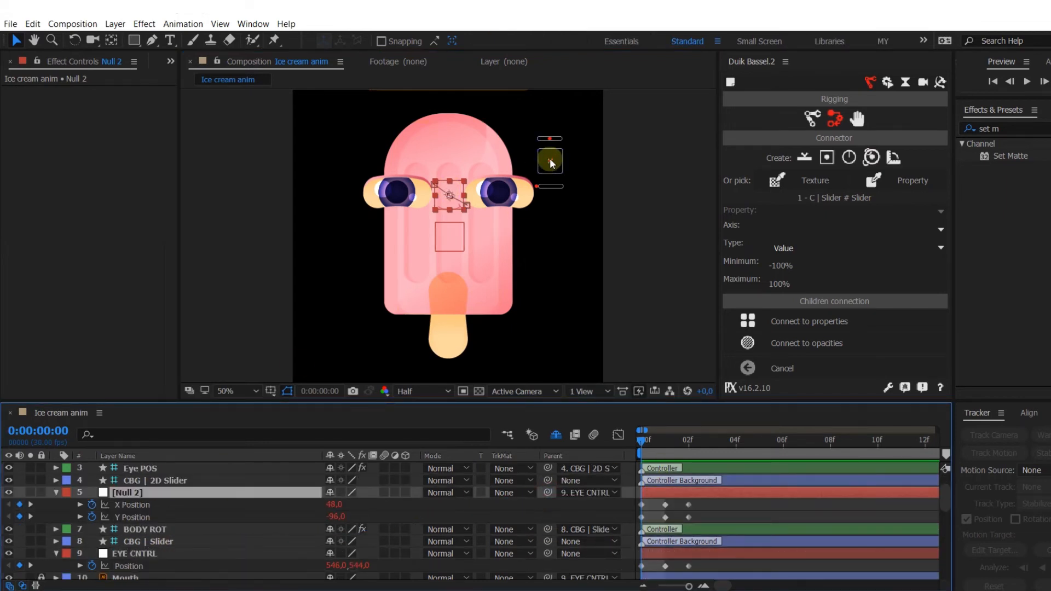
click(549, 141)
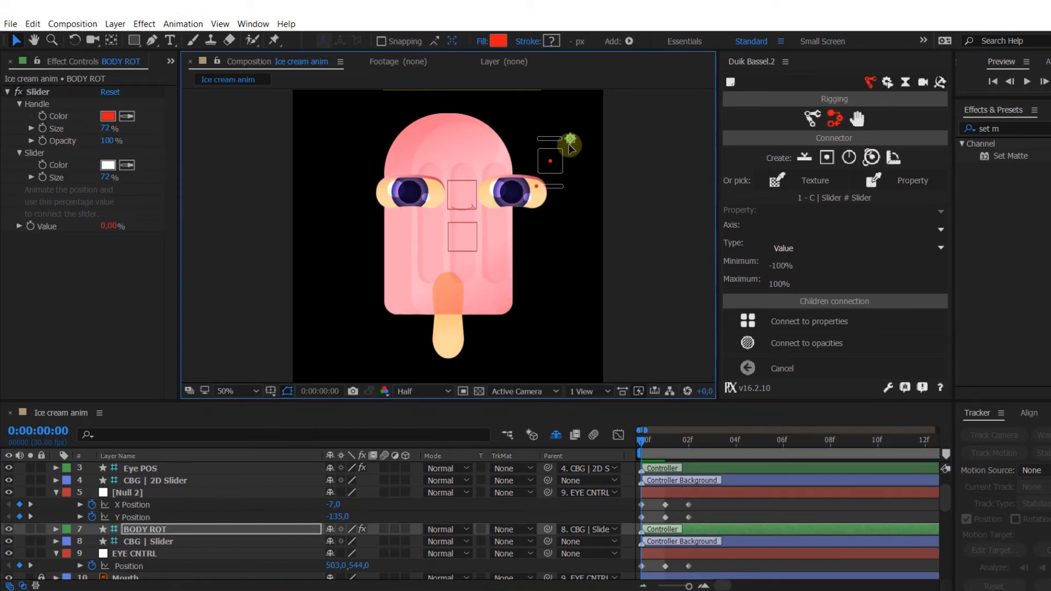
mouse_move(544, 145)
mouse_down()
mouse_move(563, 146)
mouse_move(553, 151)
mouse_up()
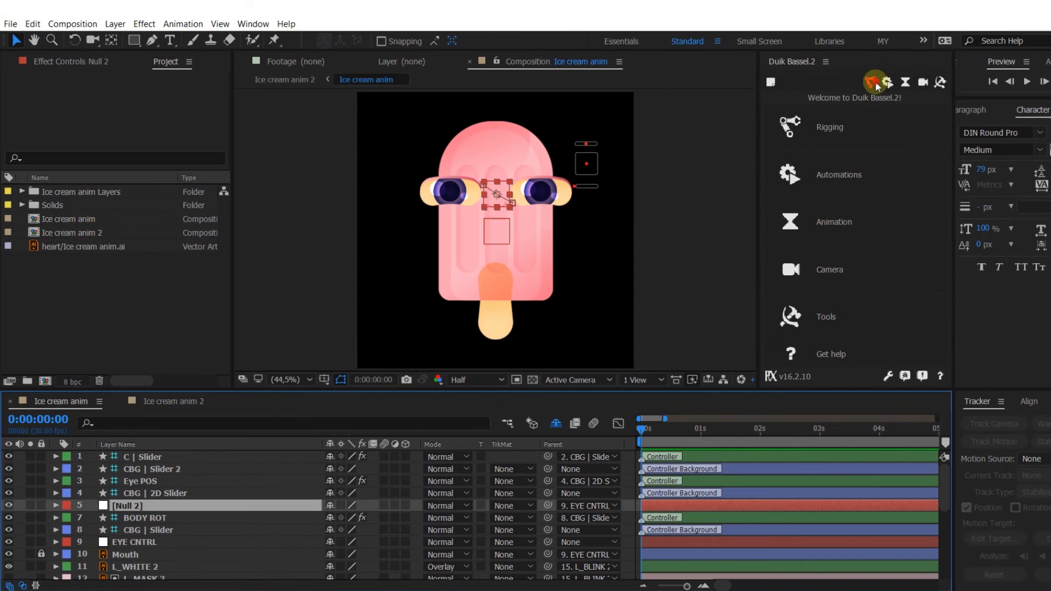
Create a Duik controller at Null 2 between the eyes and rename it EYE POS.
click(872, 81)
click(876, 119)
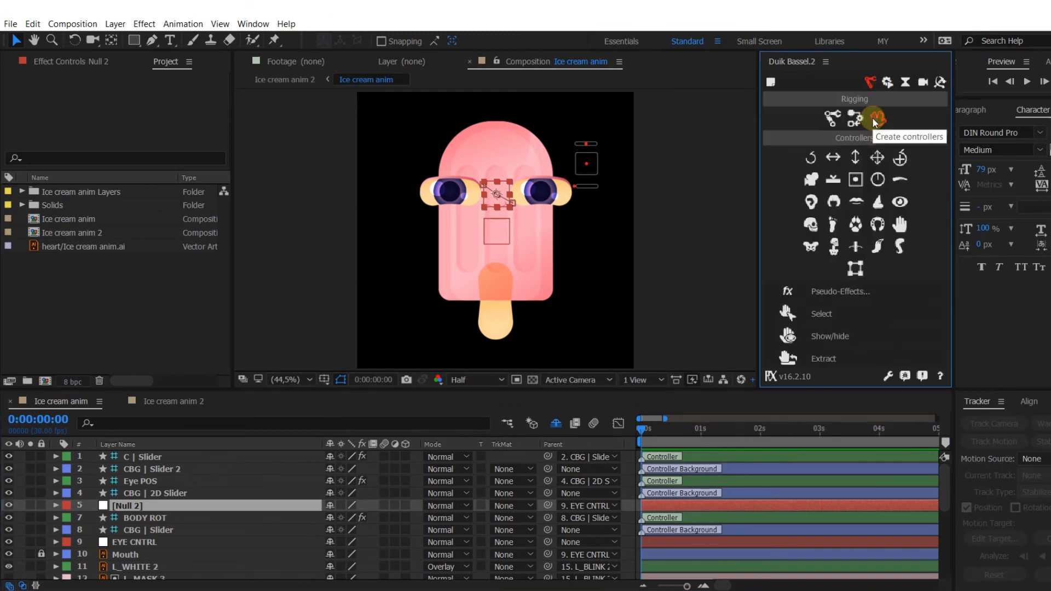
click(901, 158)
drag(489, 190, 503, 201)
click(164, 459)
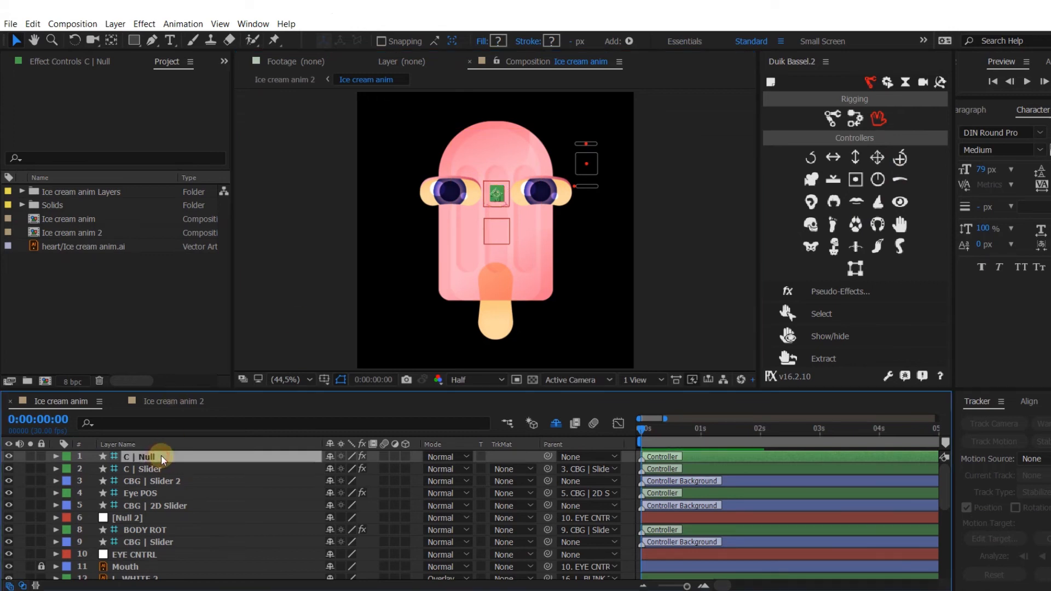
key(Return)
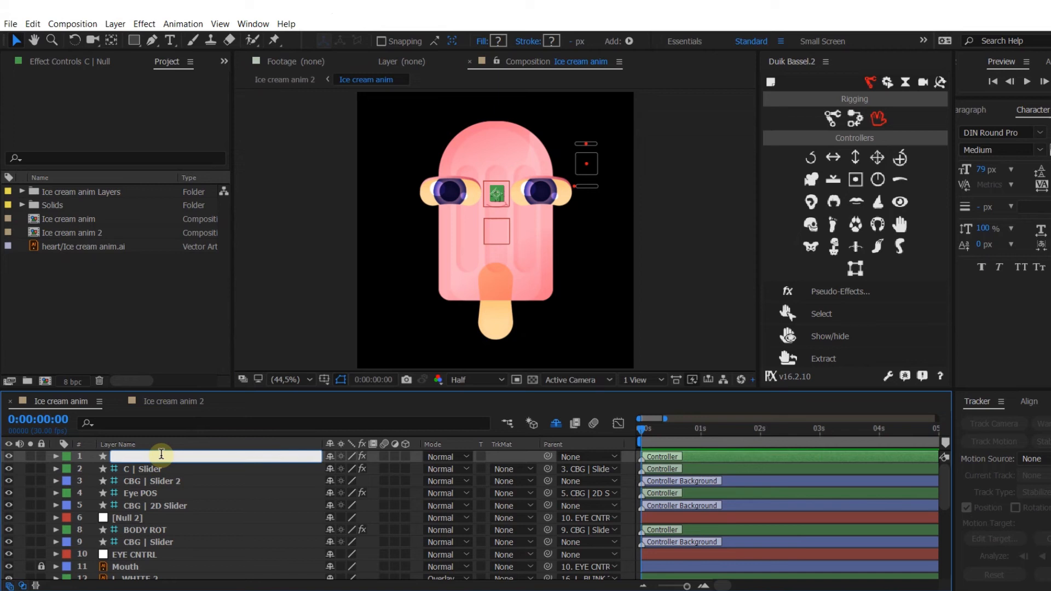
text(EYE POS)
key(Return)
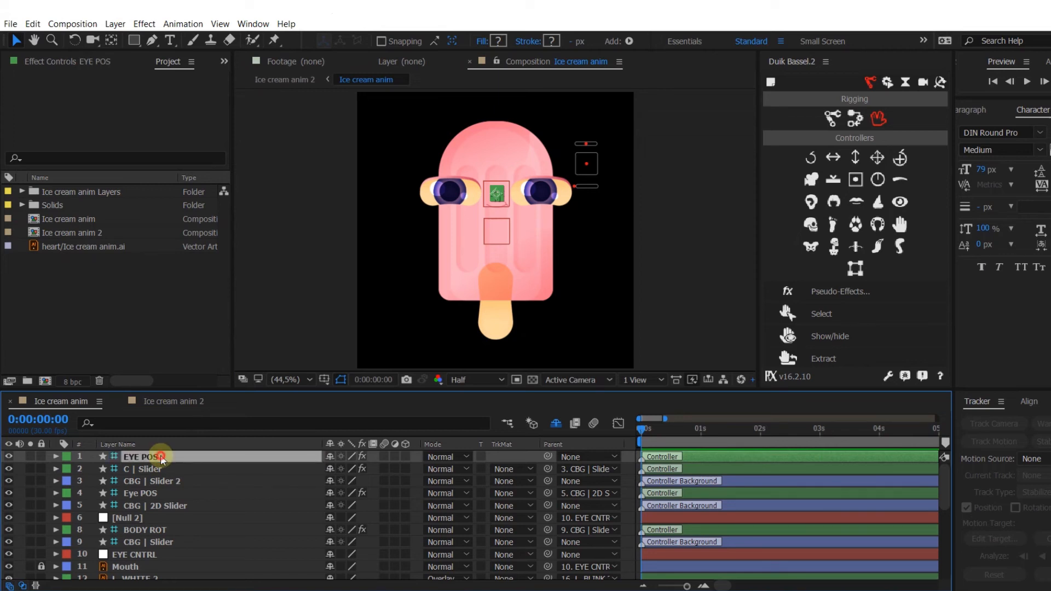
Duplicate the EYE POS controller, place the copy where the stick meets the body, and rename it BODY POS.
key(ctrl+d)
drag(498, 196, 500, 223)
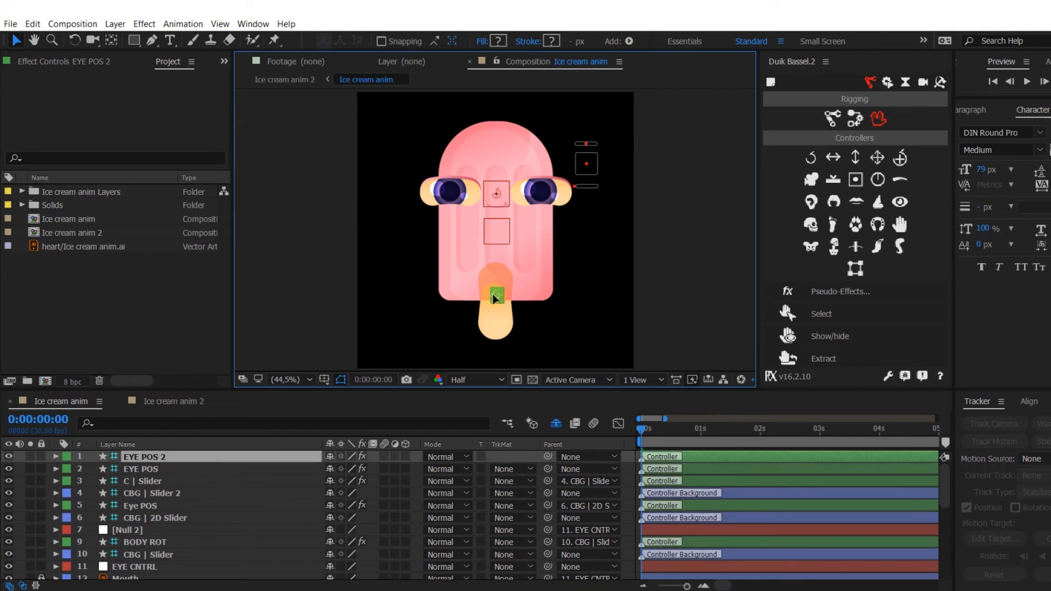
click(148, 458)
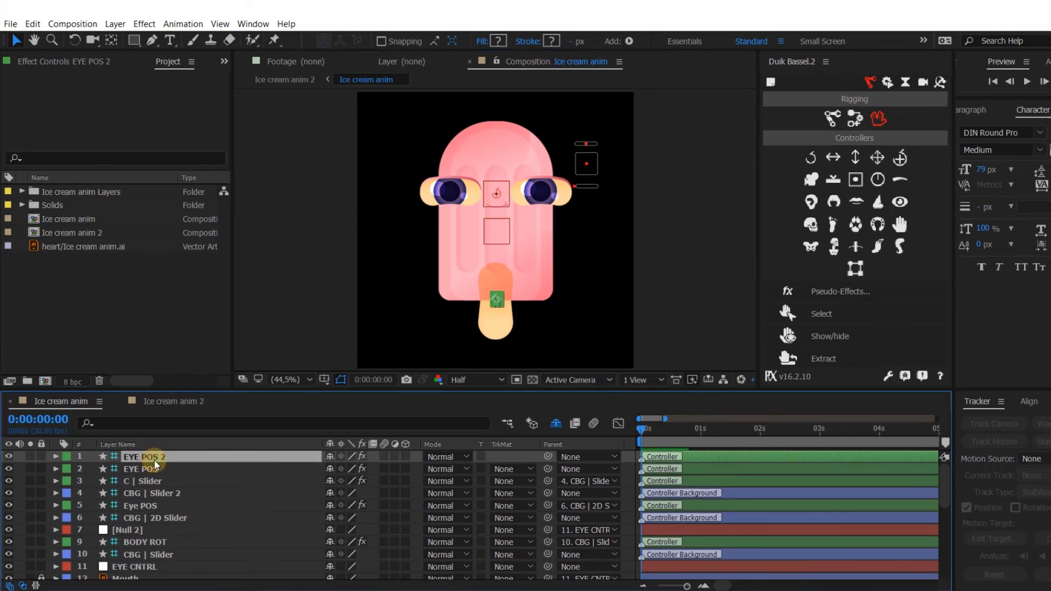
key(Return)
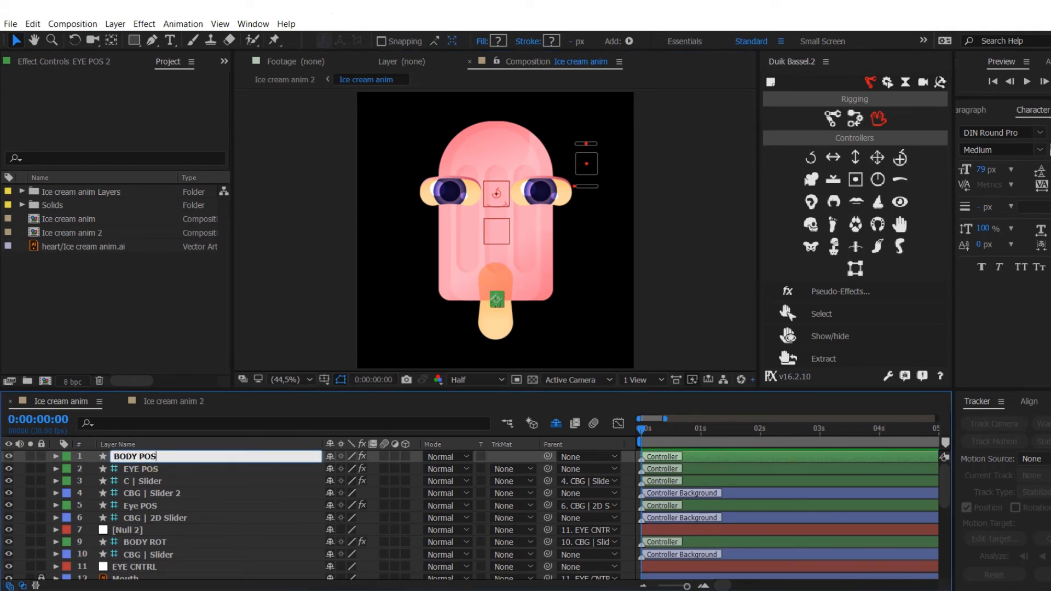
key(Return)
Set the label colour of the BODY POS and EYE POS controllers to Red.
shift+click(138, 468)
click(65, 458)
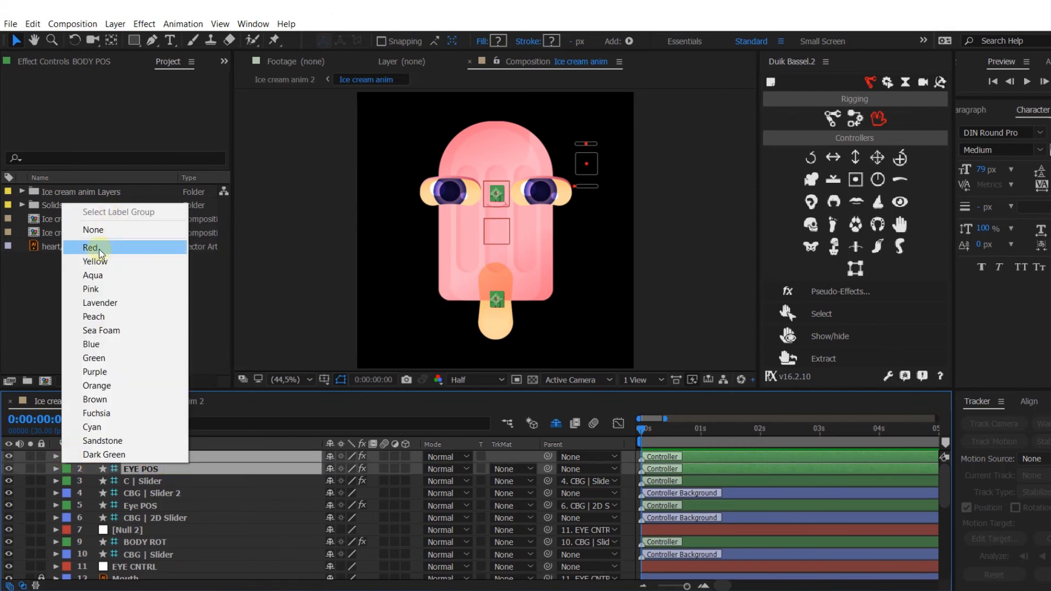
click(99, 249)
key(ctrl+shift+a)
Reorder EYE POS above BODY POS and parent it to BODY POS.
drag(135, 469, 137, 452)
drag(546, 459, 193, 466)
Lock the Stick layer.
scroll(203, 493, down, 8)
click(126, 572)
click(41, 574)
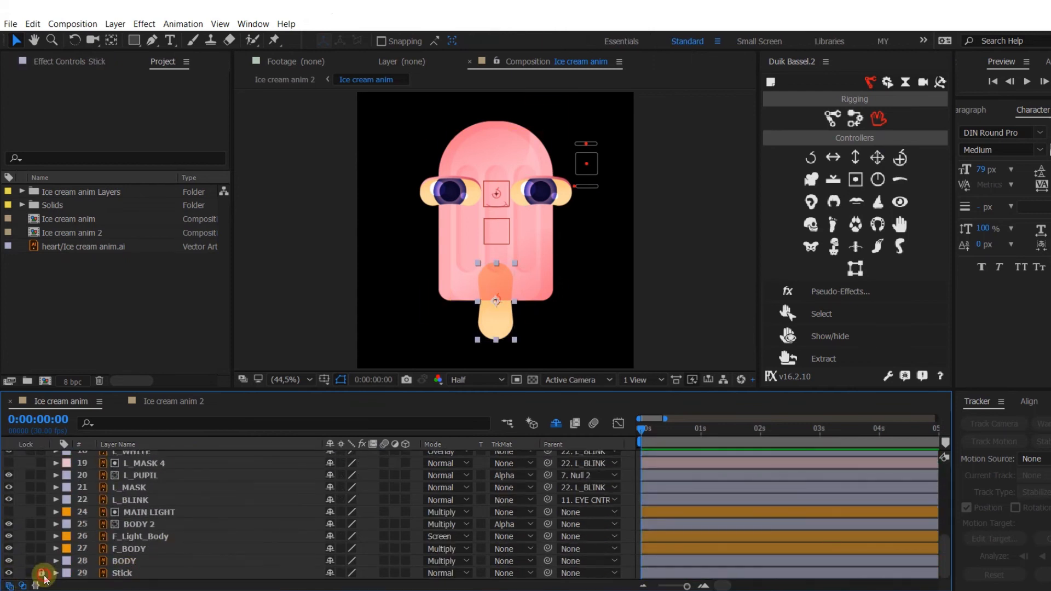
Parent the MAIN LIGHT, BODY 2, F_Light_Body, F_BODY and BODY layers to BODY POS.
click(129, 561)
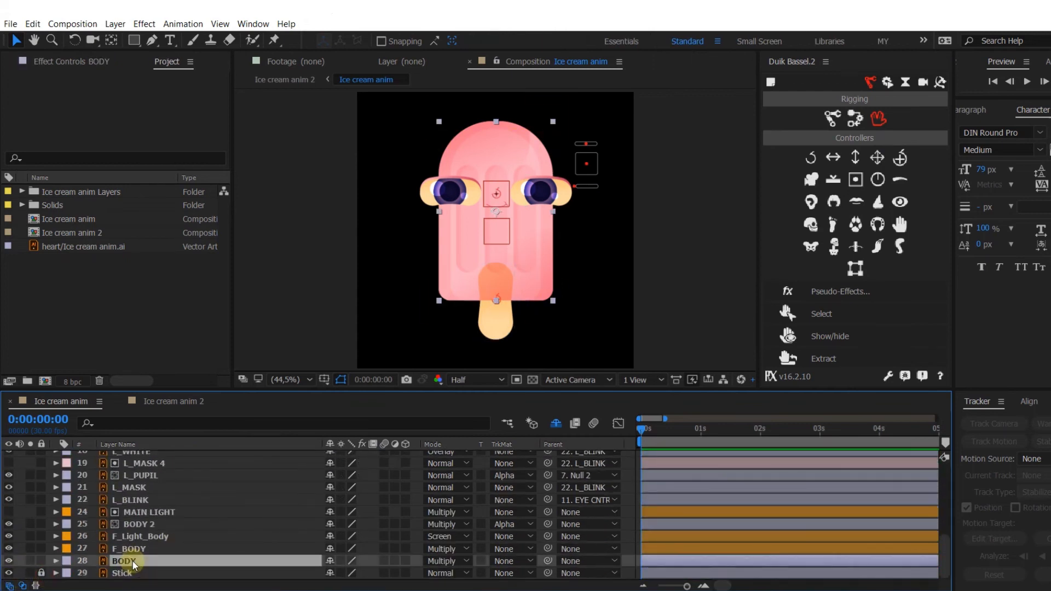
shift+click(141, 515)
shift+click(134, 488)
shift+click(139, 515)
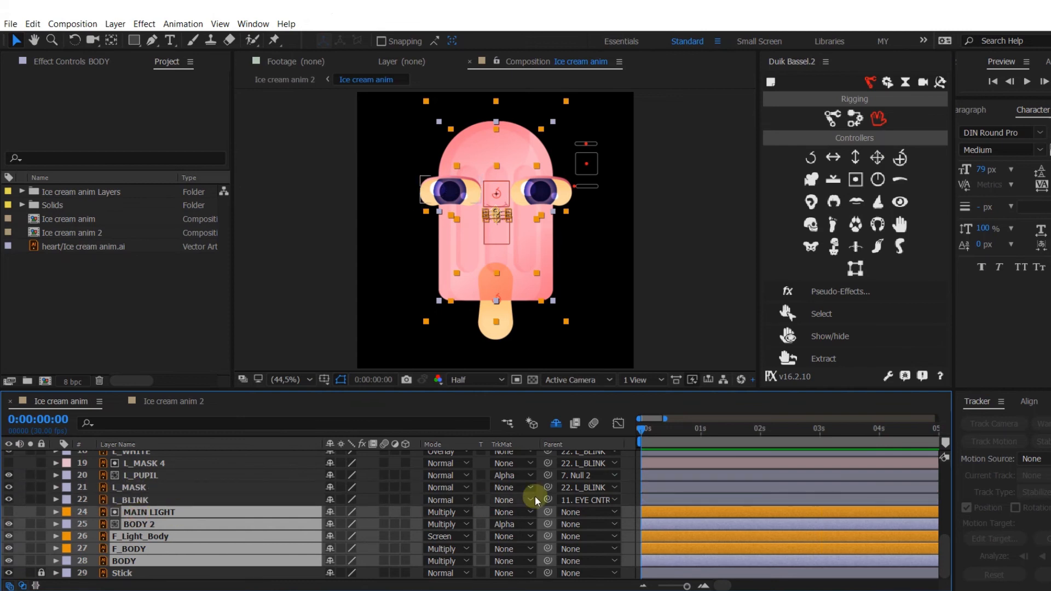
click(580, 512)
click(586, 110)
Set the parent of EYE CNTRL to EYE POS.
click(141, 500)
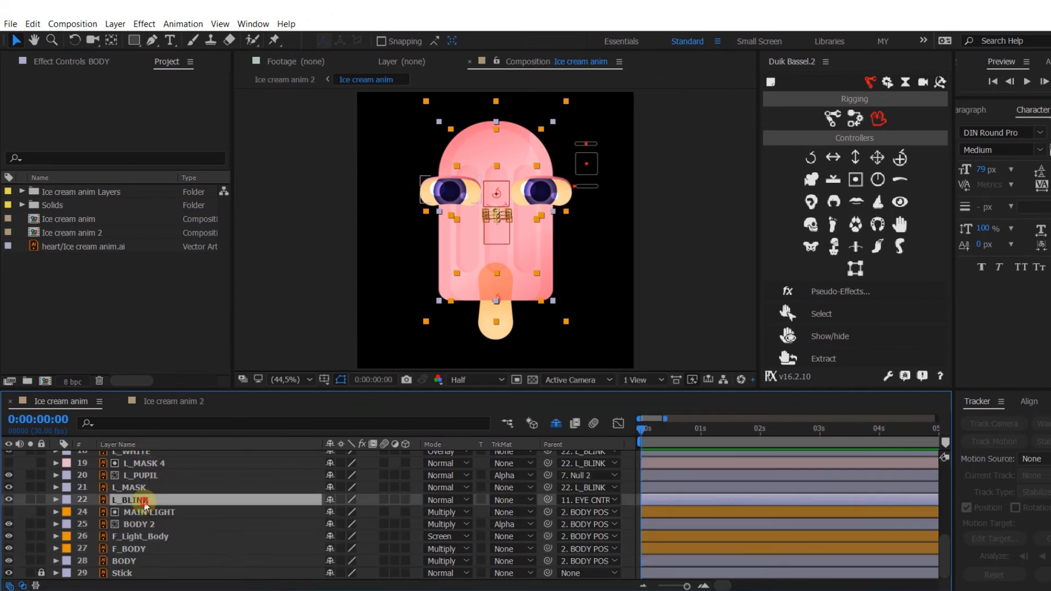
scroll(143, 503, up, 4)
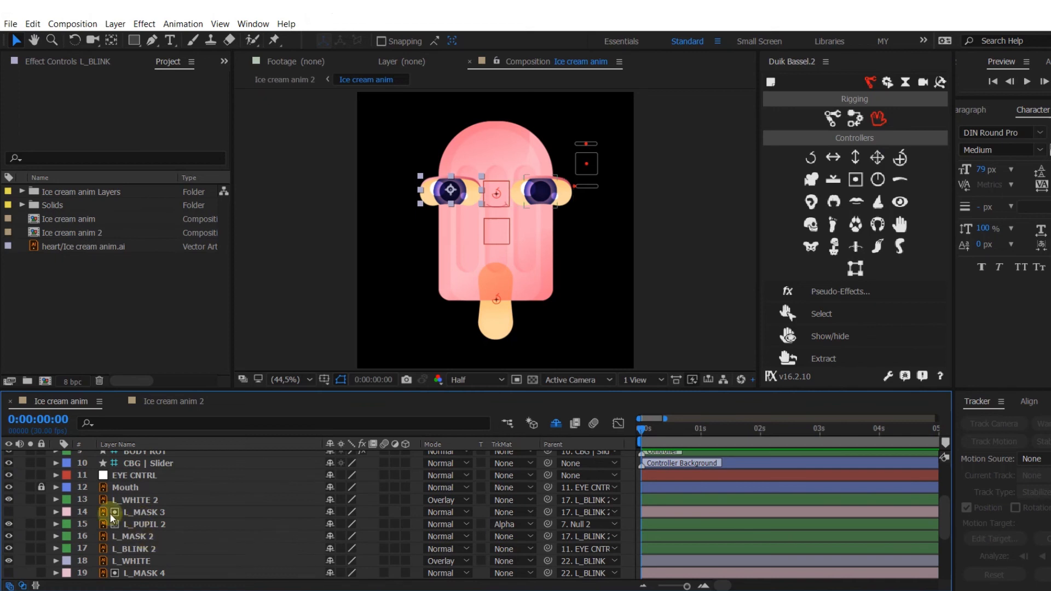
scroll(124, 515, up, 2)
click(133, 514)
click(585, 512)
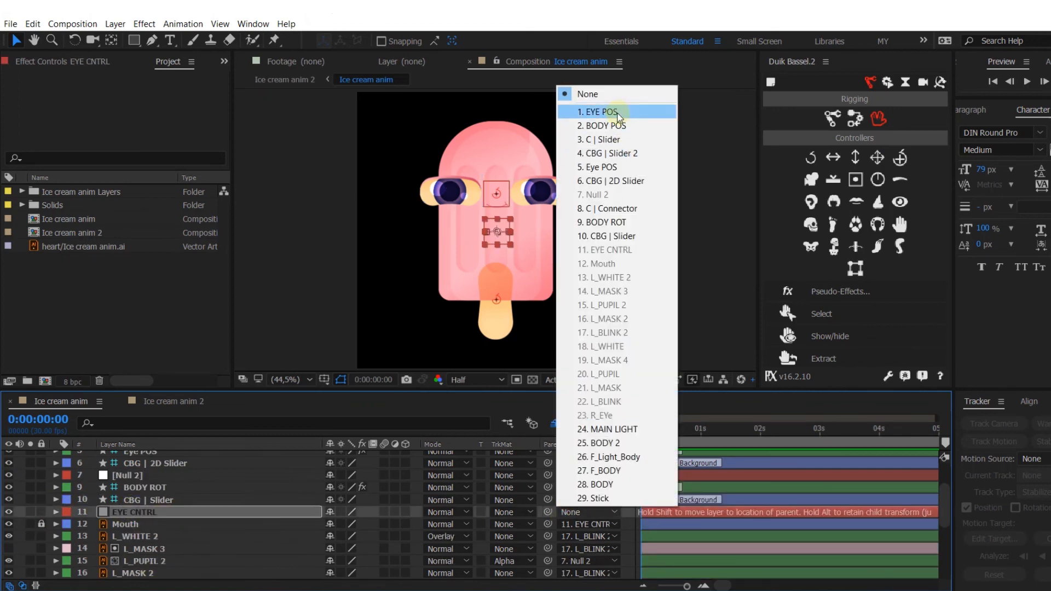
click(586, 110)
Try moving the EYE POS and BODY POS controllers and changing the controller Scale, and undo these test changes.
mouse_move(499, 192)
mouse_down()
mouse_move(514, 196)
mouse_move(494, 183)
mouse_move(498, 192)
mouse_up()
mouse_move(496, 300)
mouse_down()
mouse_move(523, 249)
mouse_move(505, 311)
mouse_up()
key(ctrl+z)
scroll(156, 493, up, 2)
key(s)
click(265, 472)
click(79, 483)
mouse_move(351, 483)
mouse_down()
mouse_move(387, 484)
mouse_move(359, 481)
mouse_move(371, 487)
mouse_up()
key(ctrl+z)
key(ctrl+z)
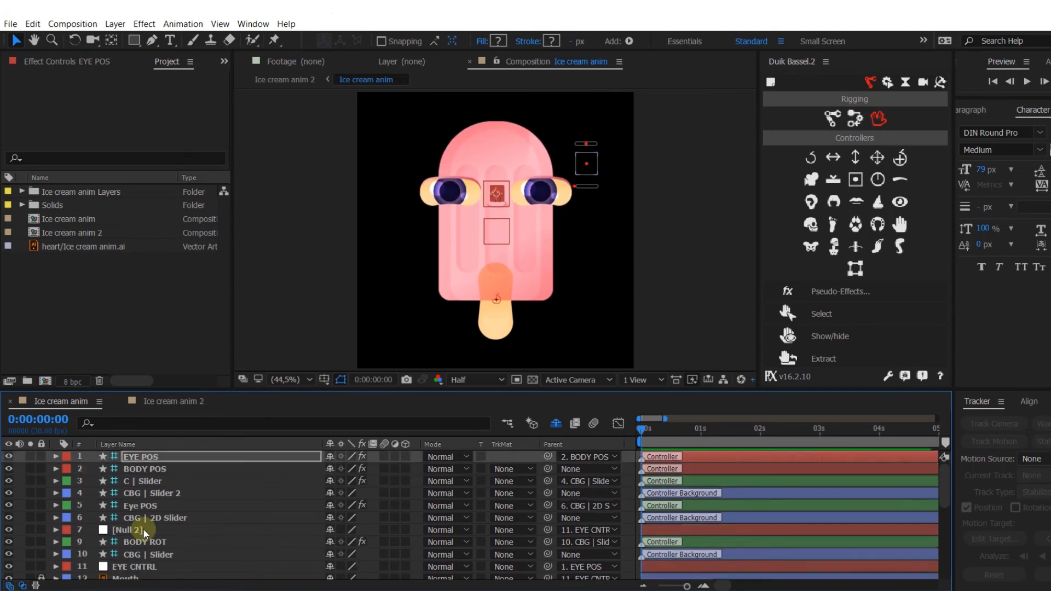
Hide the Null 2 and EYE CNTRL layers in the composition.
click(137, 530)
ctrl+click(134, 566)
click(8, 529)
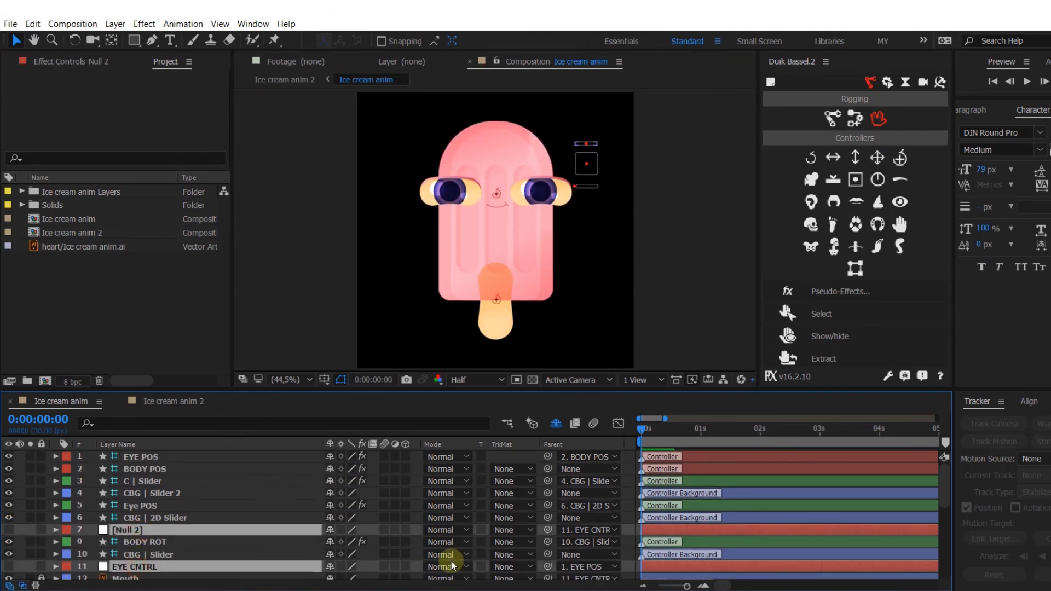
Mark Null 2 and EYE CNTRL as shy and set the EYE POS controller's icon size to 150%.
click(330, 530)
click(497, 194)
click(57, 62)
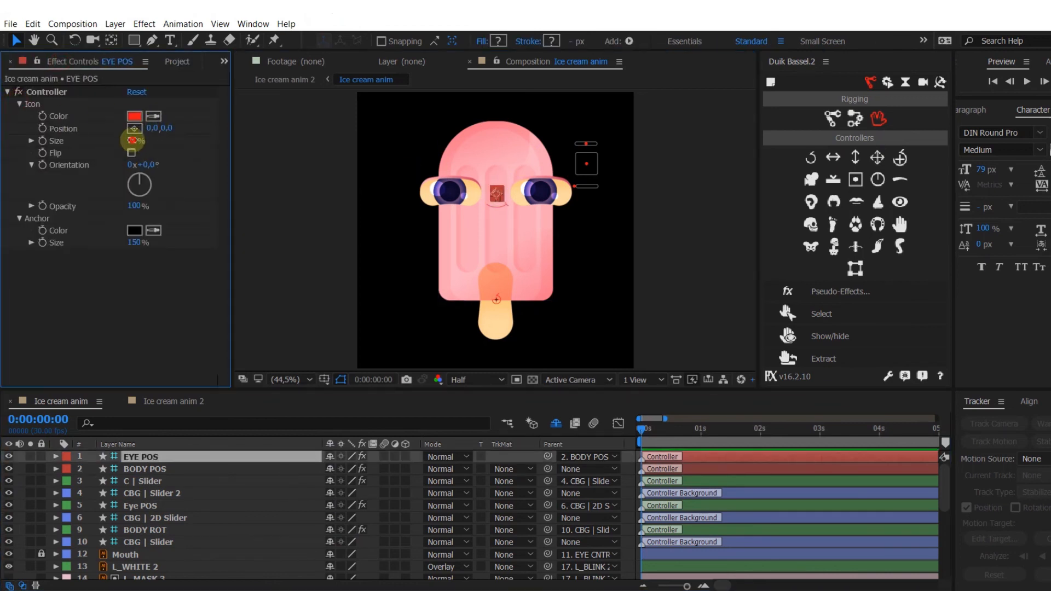
text(150)
key(Return)
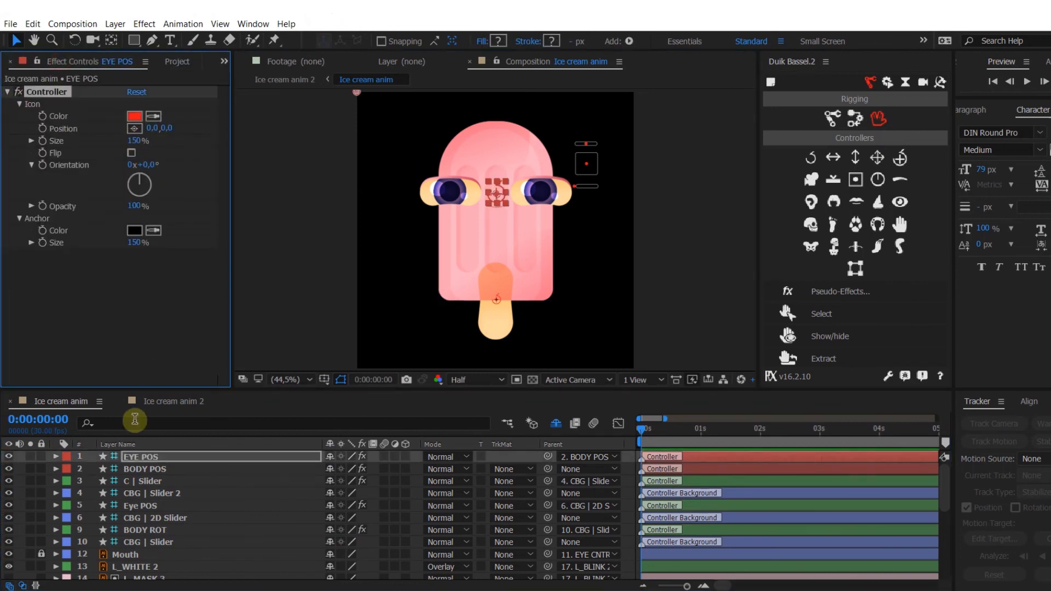
Set the icon size of the BODY POS controller to 150%.
click(143, 468)
click(20, 104)
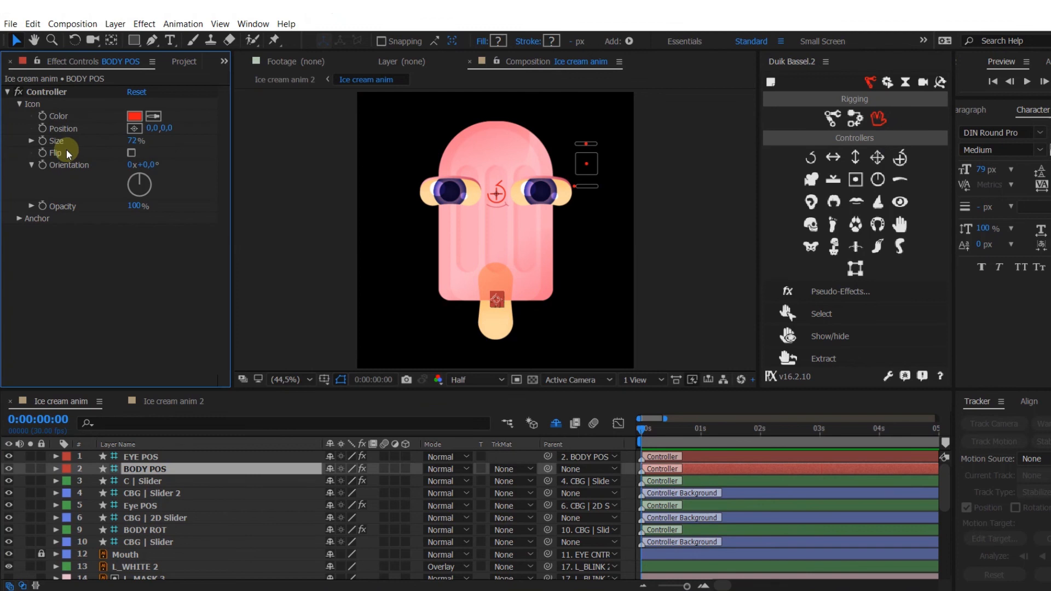
text(150)
key(Return)
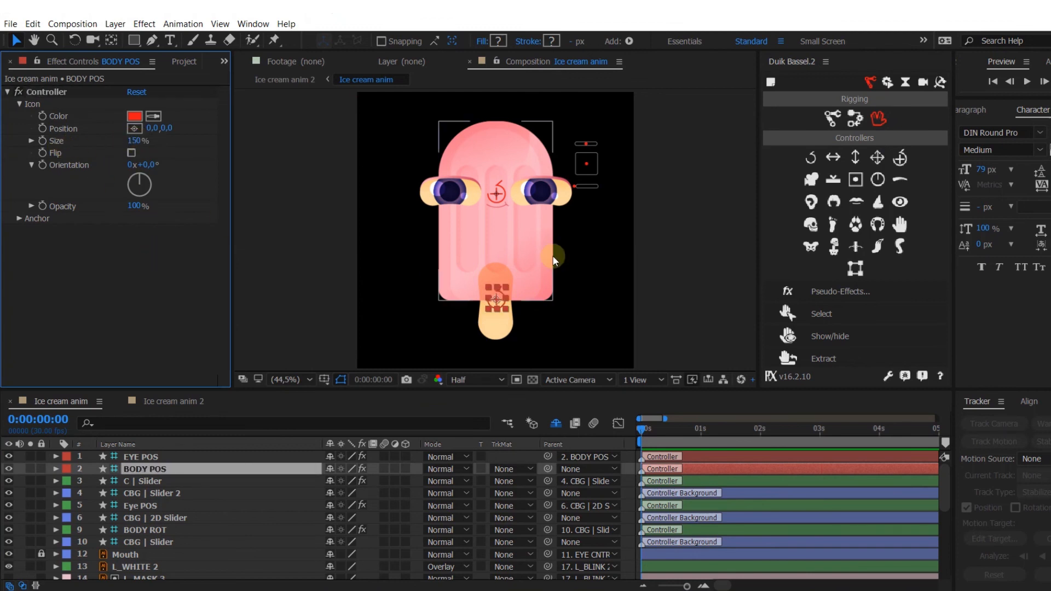
Create a Duik transform controller for the Stick layer and rename it STICK POS.
click(465, 336)
scroll(128, 542, down, 5)
scroll(128, 542, down, 3)
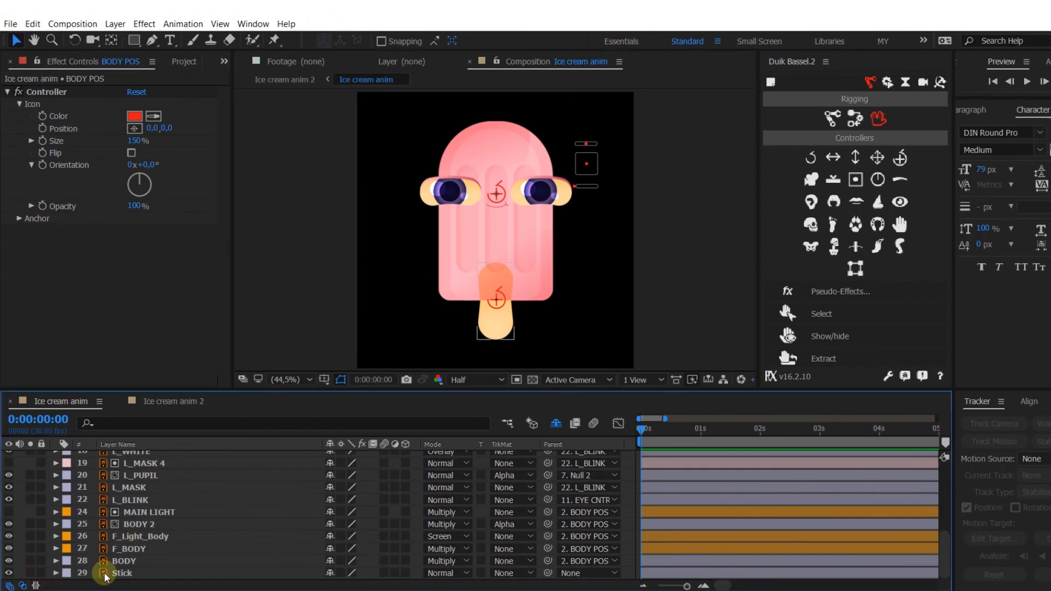
click(129, 573)
click(900, 158)
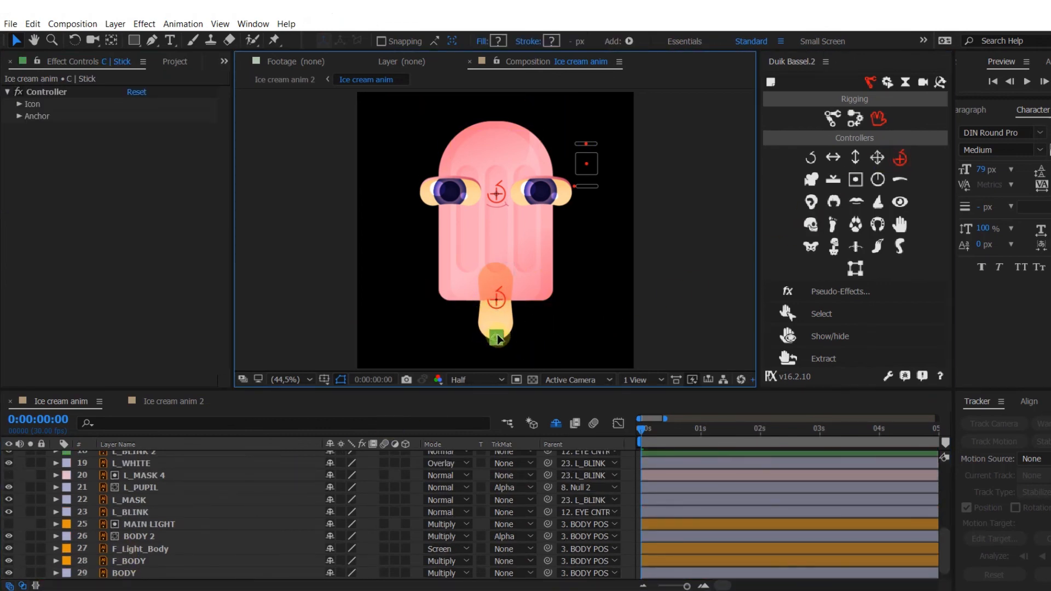
scroll(313, 453, up, 8)
click(148, 454)
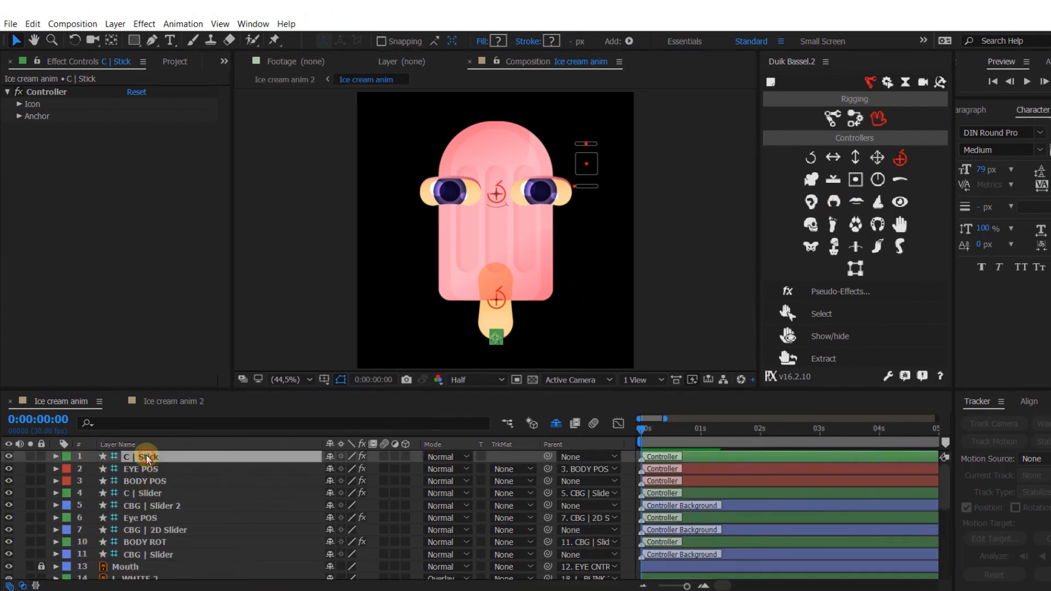
key(Return)
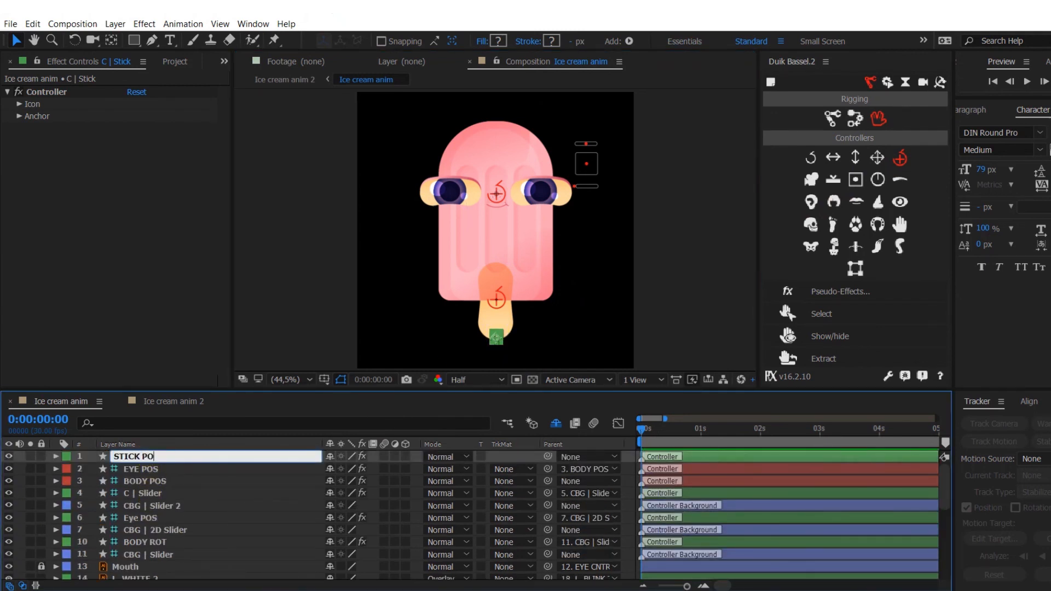
key(Return)
Give the STICK POS layer a red label and move it directly below BODY POS.
click(66, 457)
click(109, 247)
drag(145, 457, 148, 470)
Parent the BODY POS controller and the Stick layer to STICK POS.
click(147, 471)
drag(548, 469, 187, 485)
scroll(186, 482, down, 8)
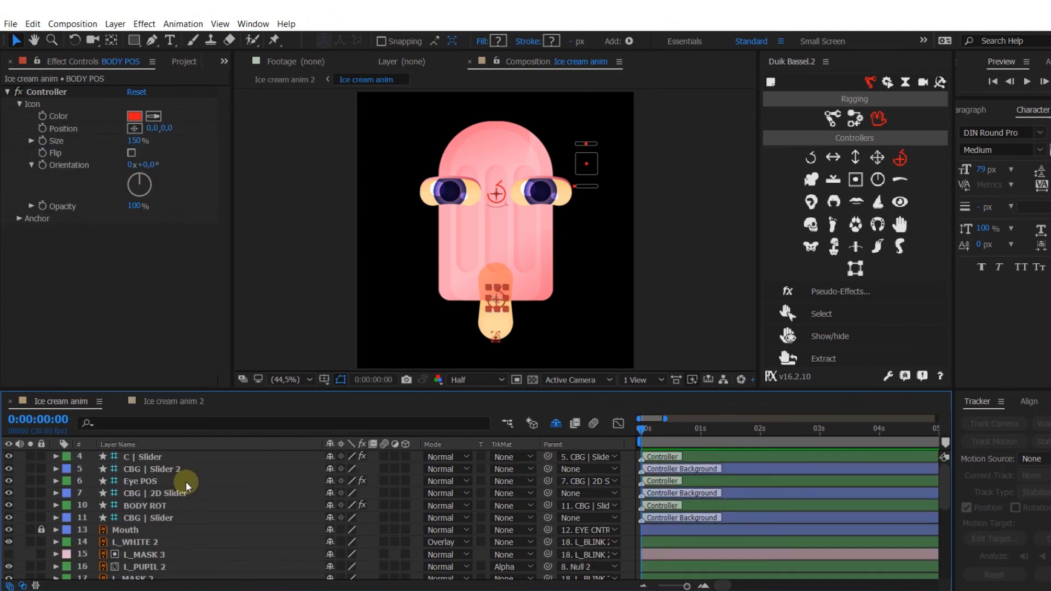
click(129, 573)
click(586, 573)
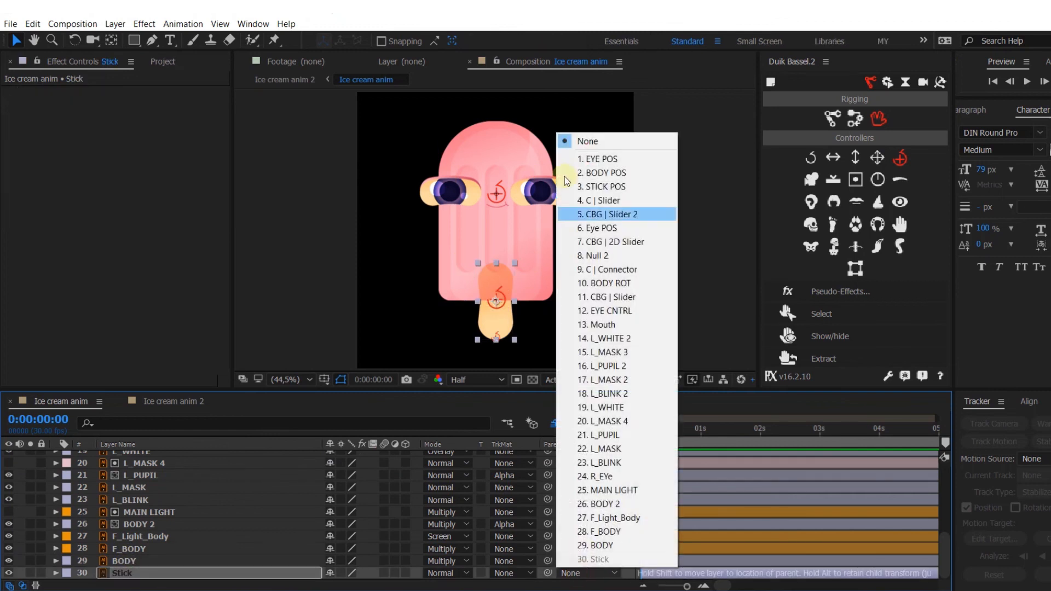
click(602, 186)
Disable the Scale expression on STICK POS, try changing its scale, undo that scale change and collapse the layer.
scroll(164, 465, up, 8)
click(148, 482)
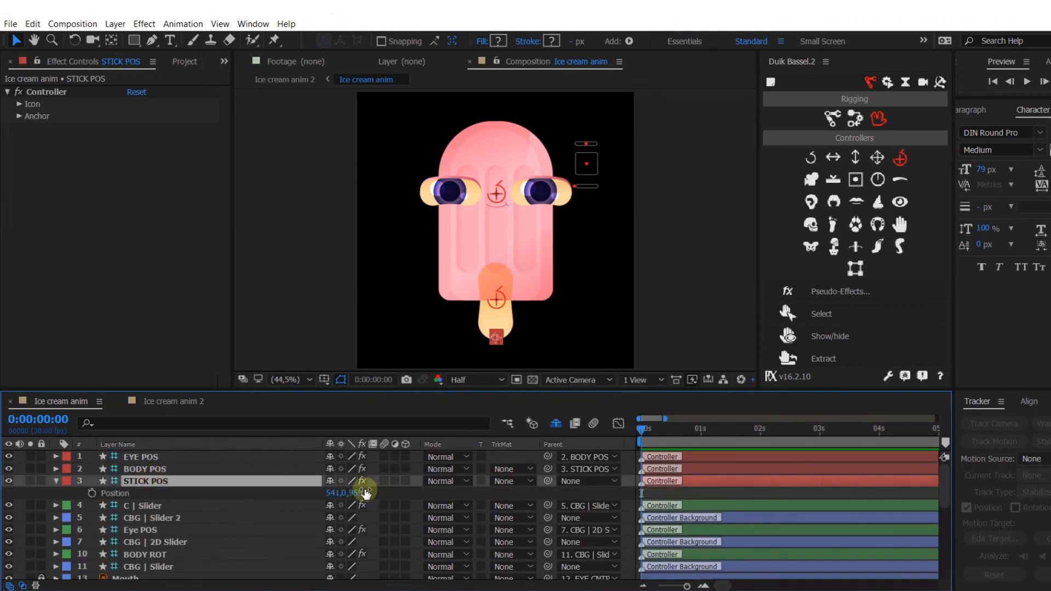
key(p)
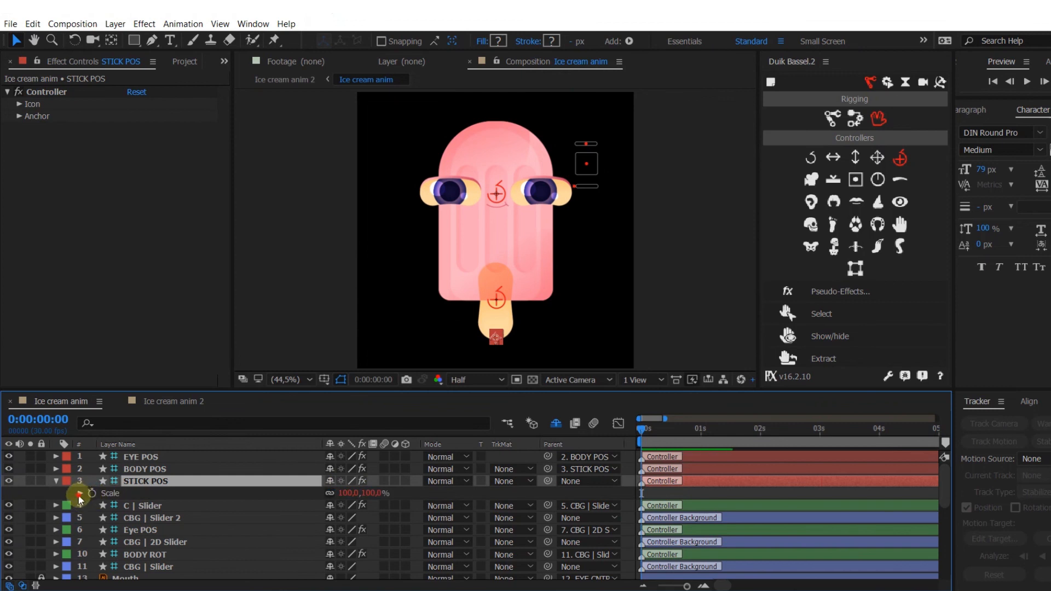
key(s)
alt+click(91, 493)
mouse_move(374, 493)
mouse_down()
mouse_move(353, 495)
mouse_move(375, 497)
mouse_move(363, 499)
mouse_up()
key(ctrl+z)
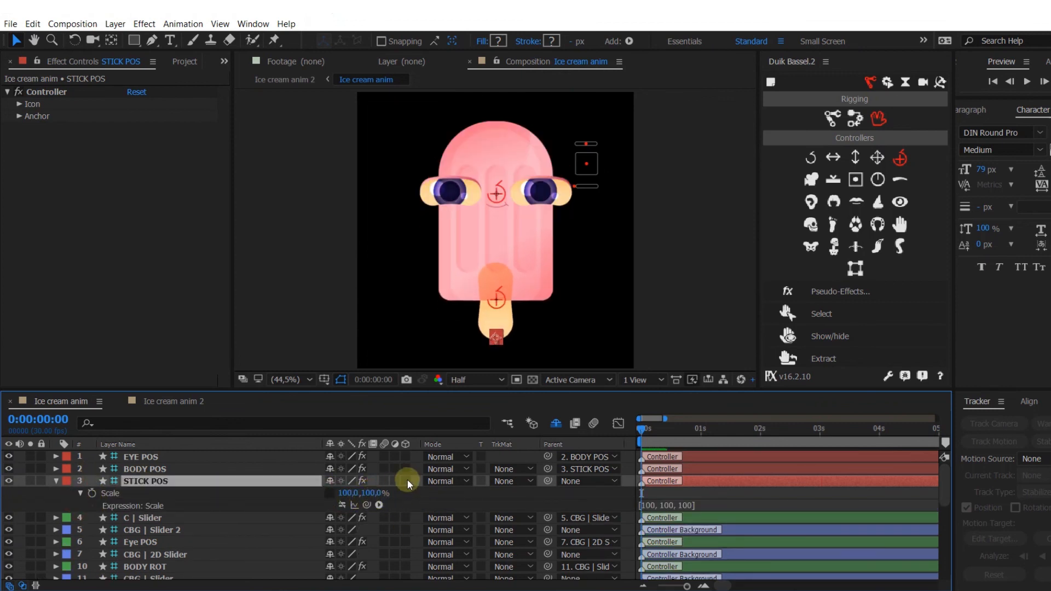
click(55, 481)
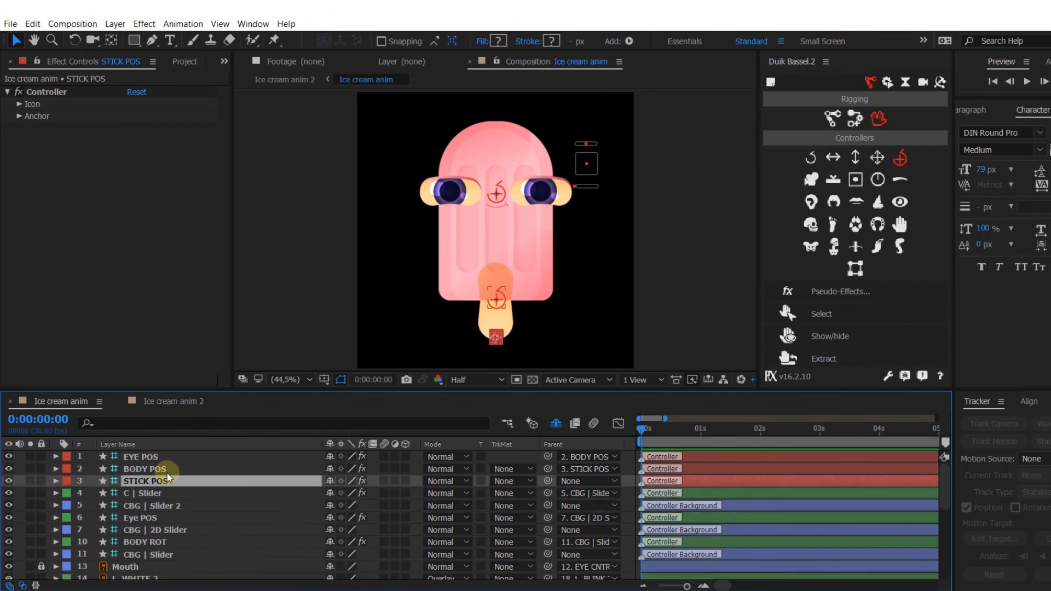
click(300, 290)
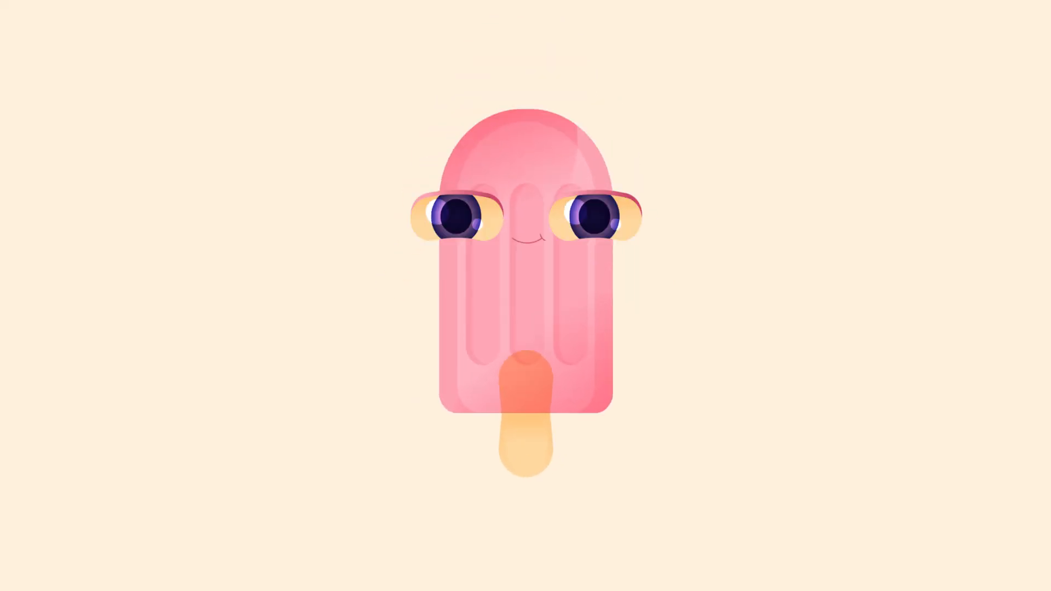